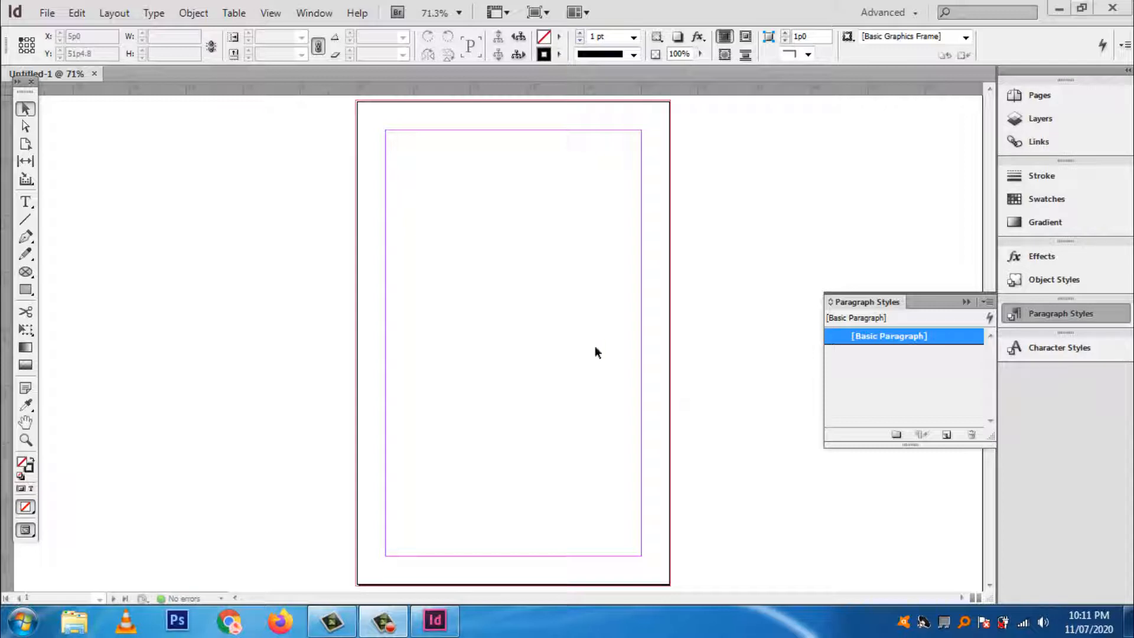
- Create a one-page print document at Letter - Half size with 3p0 margins, and close it again
{"action": "left_click", "coordinate": [47, 13]}
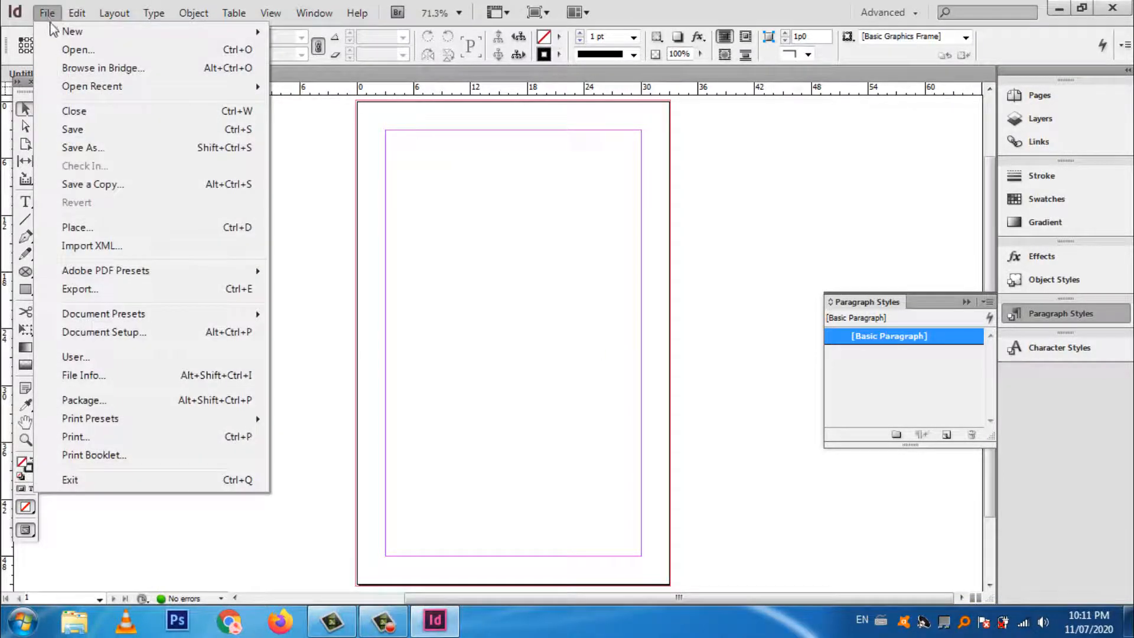
{"action": "mouse_move", "coordinate": [106, 37]}
{"action": "left_click", "coordinate": [319, 32]}
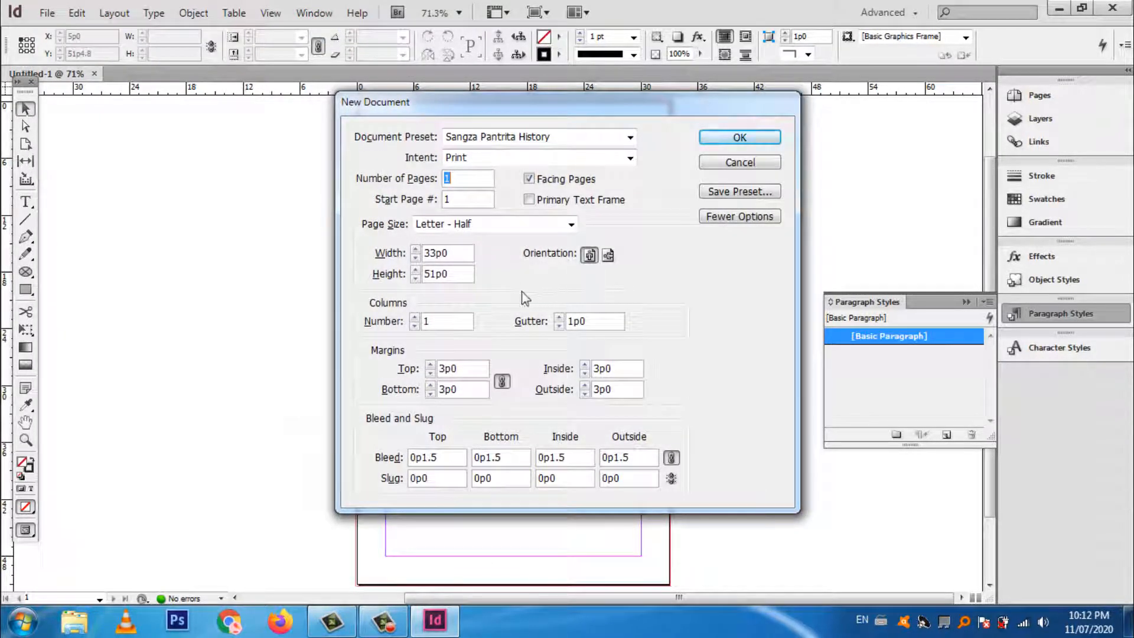
{"action": "left_click", "coordinate": [733, 142]}
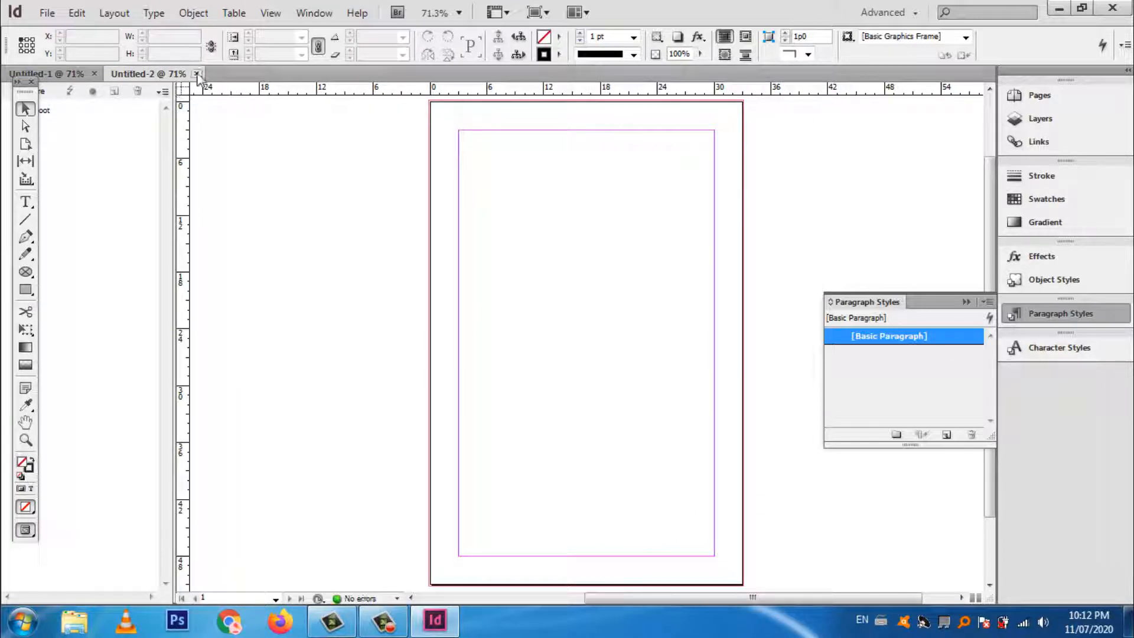
{"action": "left_click", "coordinate": [197, 73]}
- Place the 58.5 KB Tibetan Word document from the Desktop at the first page's upper margin corner, auto-flowing its text across pages
{"action": "left_click", "coordinate": [46, 12]}
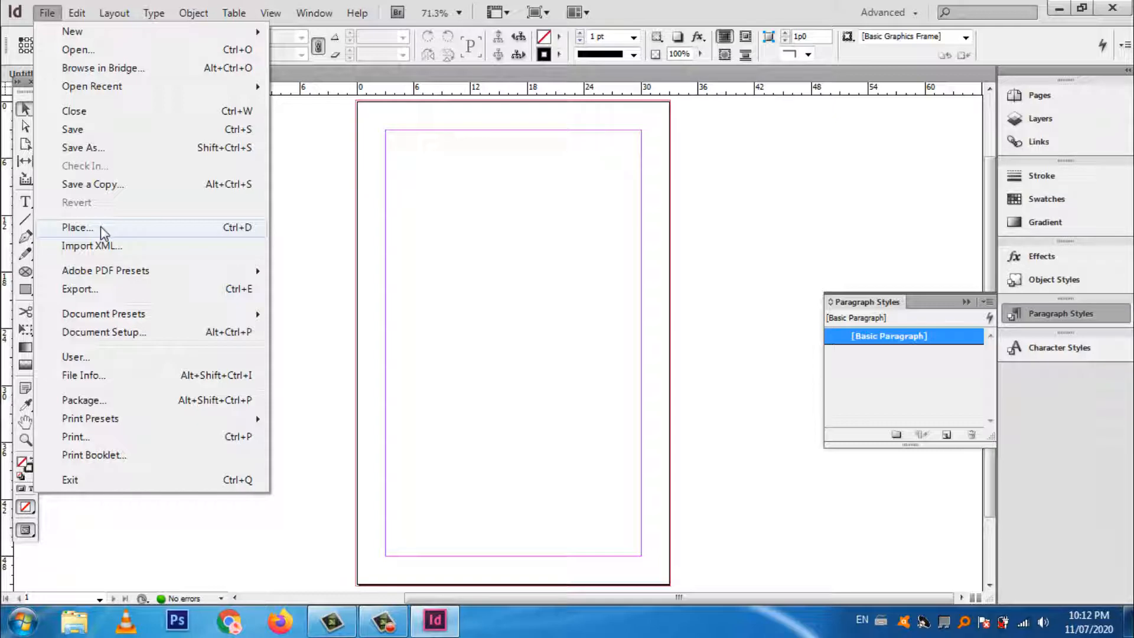
{"action": "left_click", "coordinate": [76, 227]}
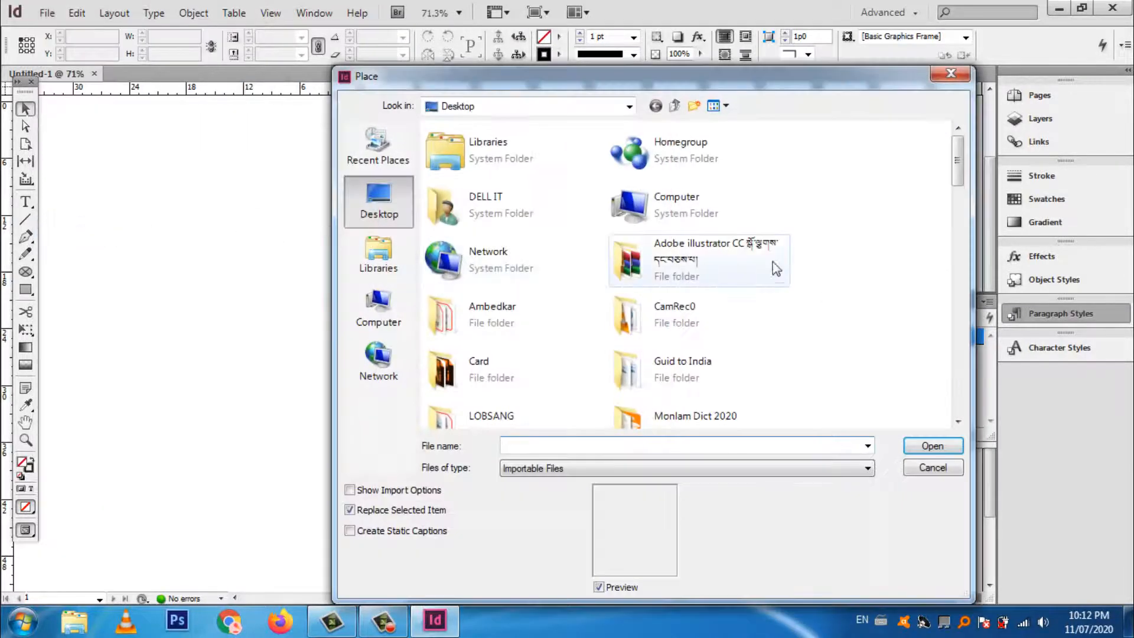
{"action": "left_click_drag", "start_coordinate": [964, 178], "coordinate": [967, 413]}
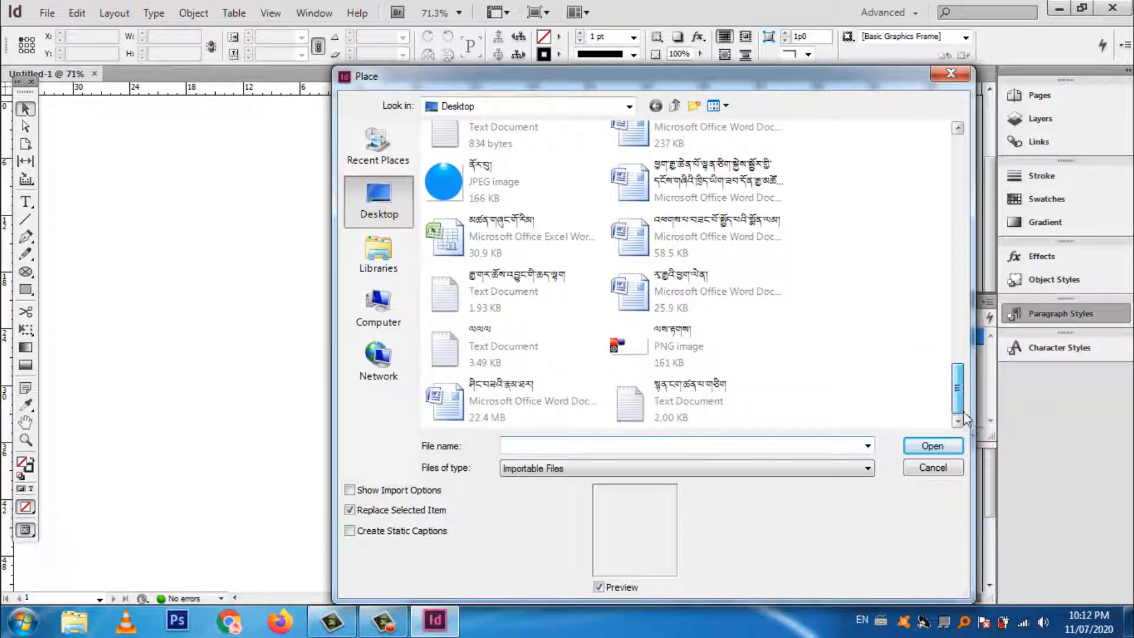
{"action": "left_click", "coordinate": [720, 253]}
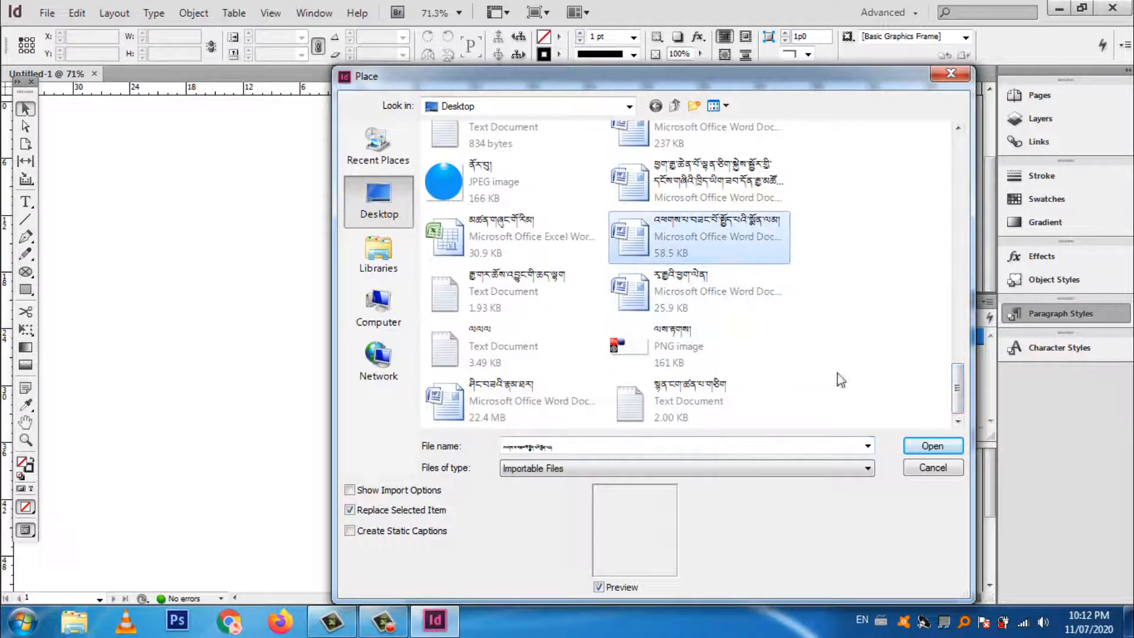
{"action": "left_click", "coordinate": [932, 446]}
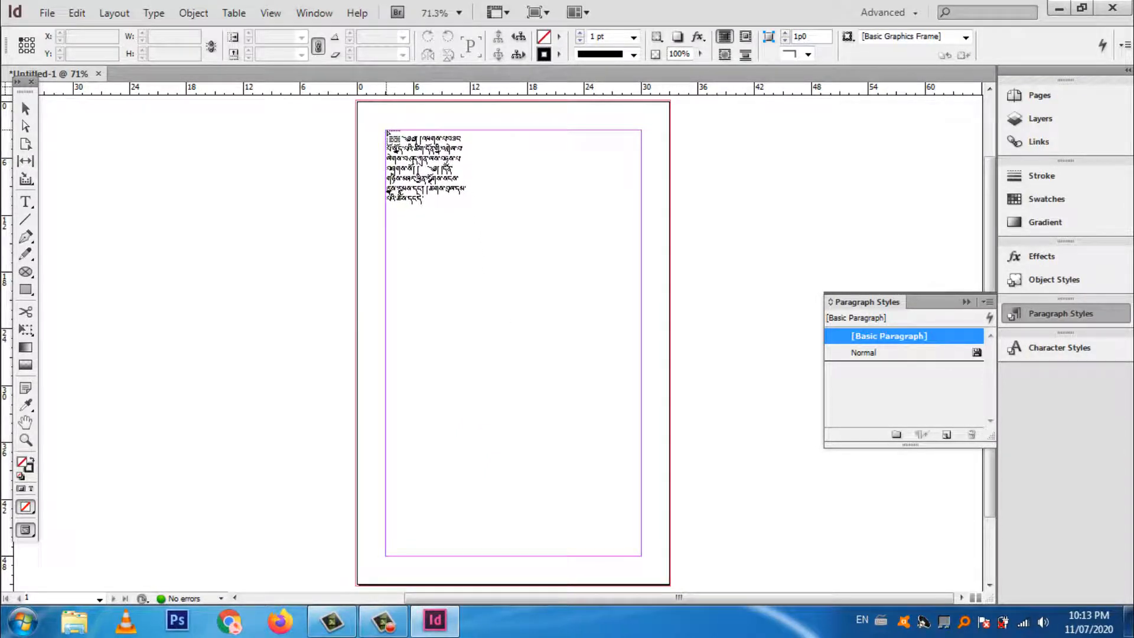
{"action": "left_click", "coordinate": [387, 133]}
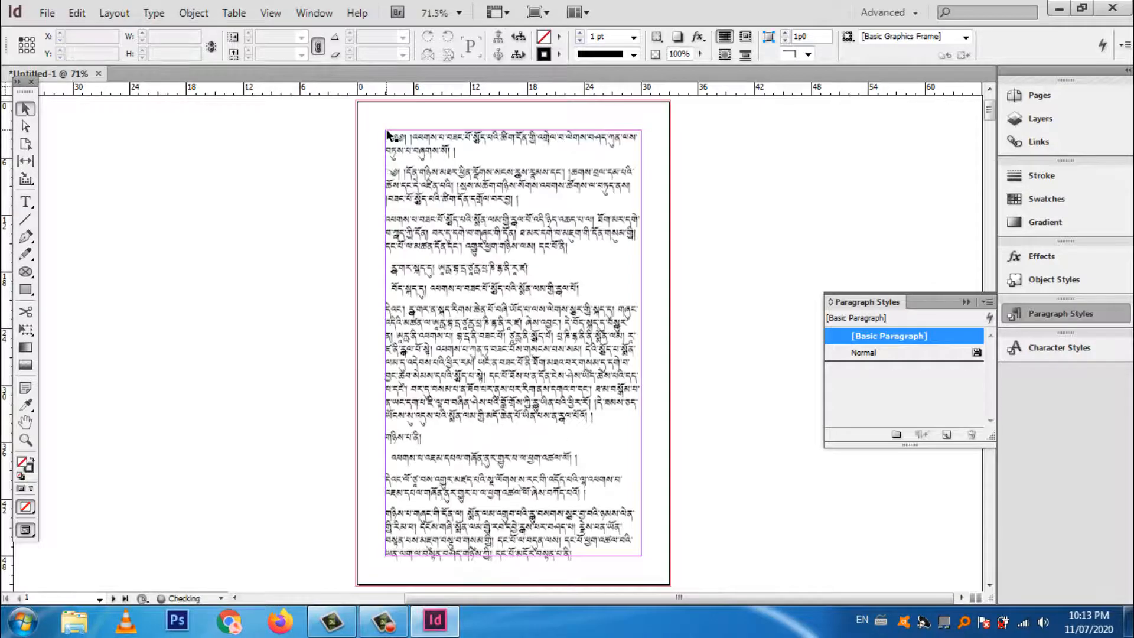
{"action": "scroll", "coordinate": [482, 254], "scroll_direction": "down", "scroll_amount": 20}
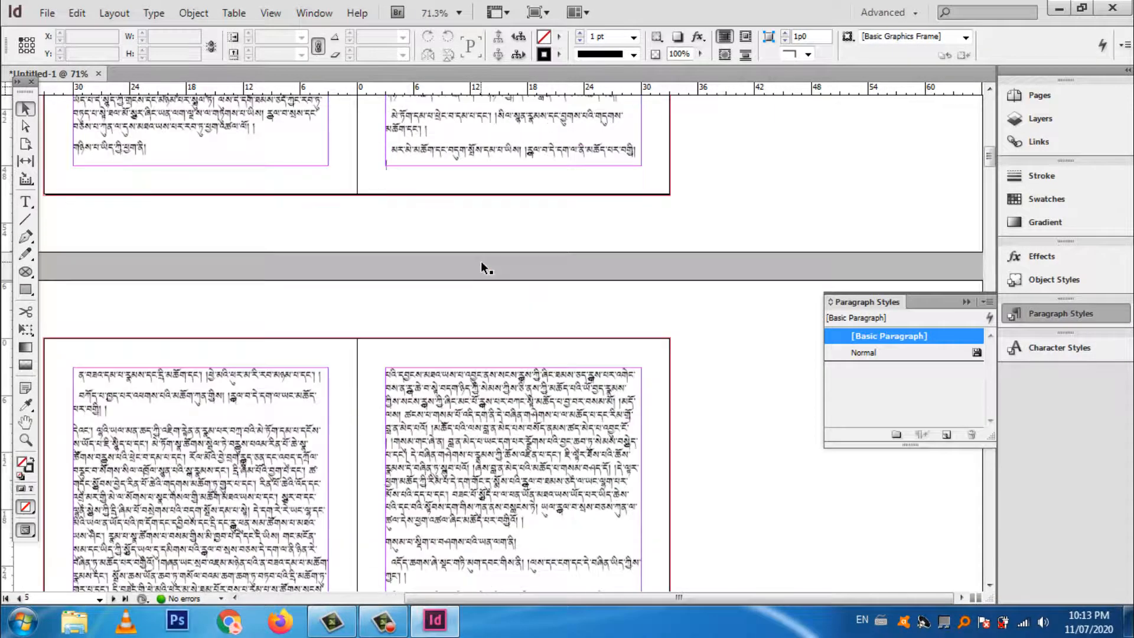
{"action": "scroll", "coordinate": [483, 269], "scroll_direction": "down", "scroll_amount": 10}
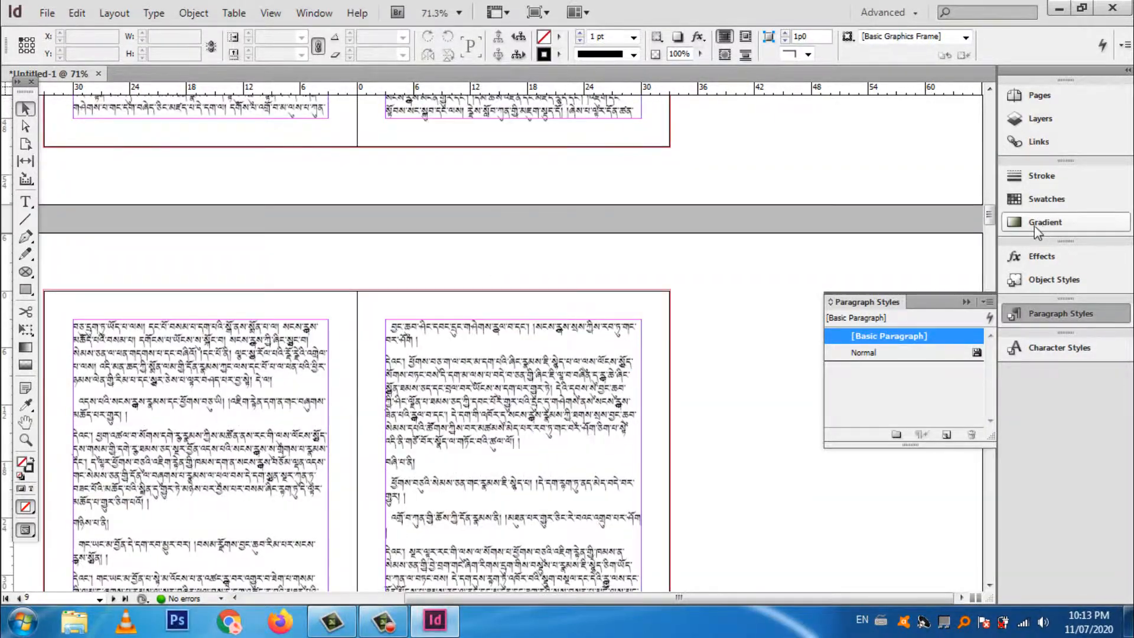
{"action": "left_click_drag", "start_coordinate": [993, 215], "coordinate": [1001, 103]}
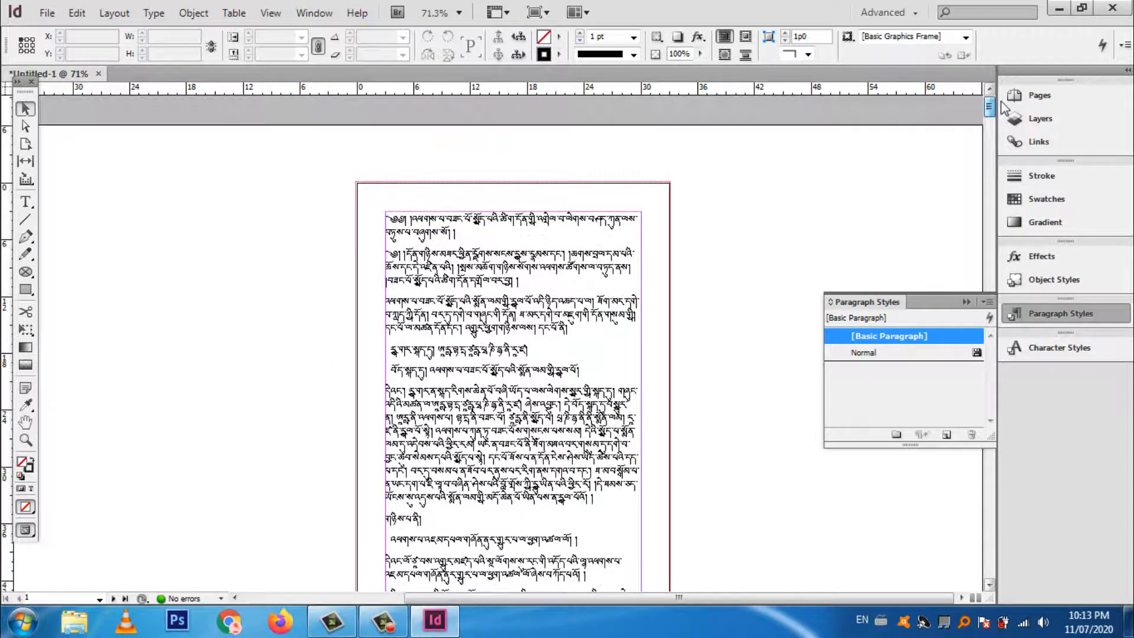
- Apply the Adobe World-Ready Paragraph Composer to all the placed Tibetan text
{"action": "double_click", "coordinate": [477, 283]}
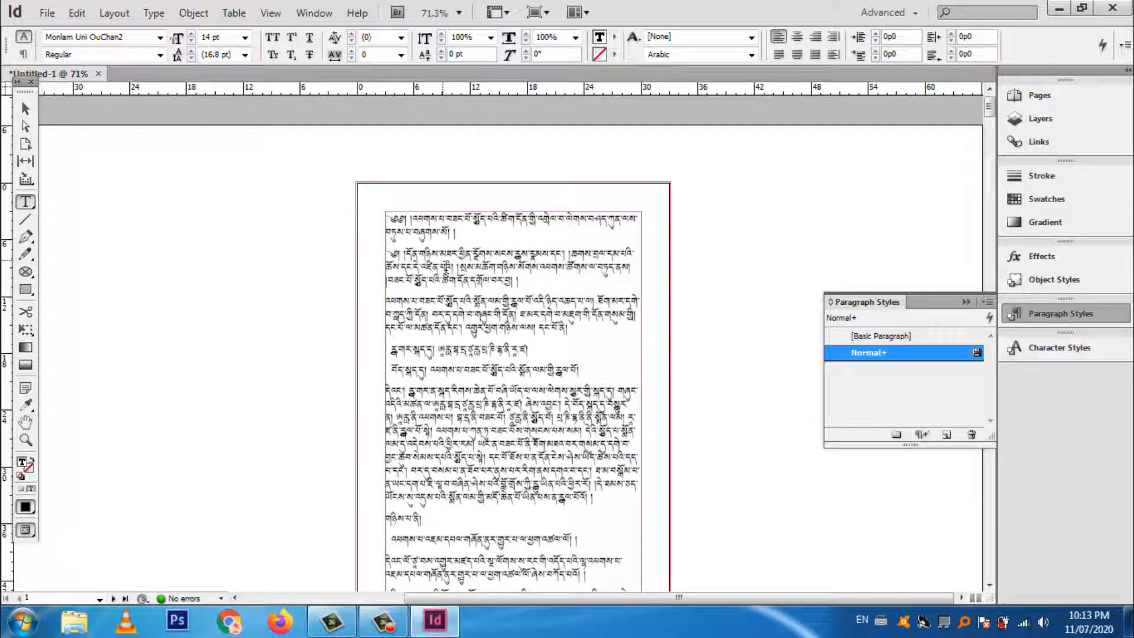
{"action": "key", "text": "ctrl+a"}
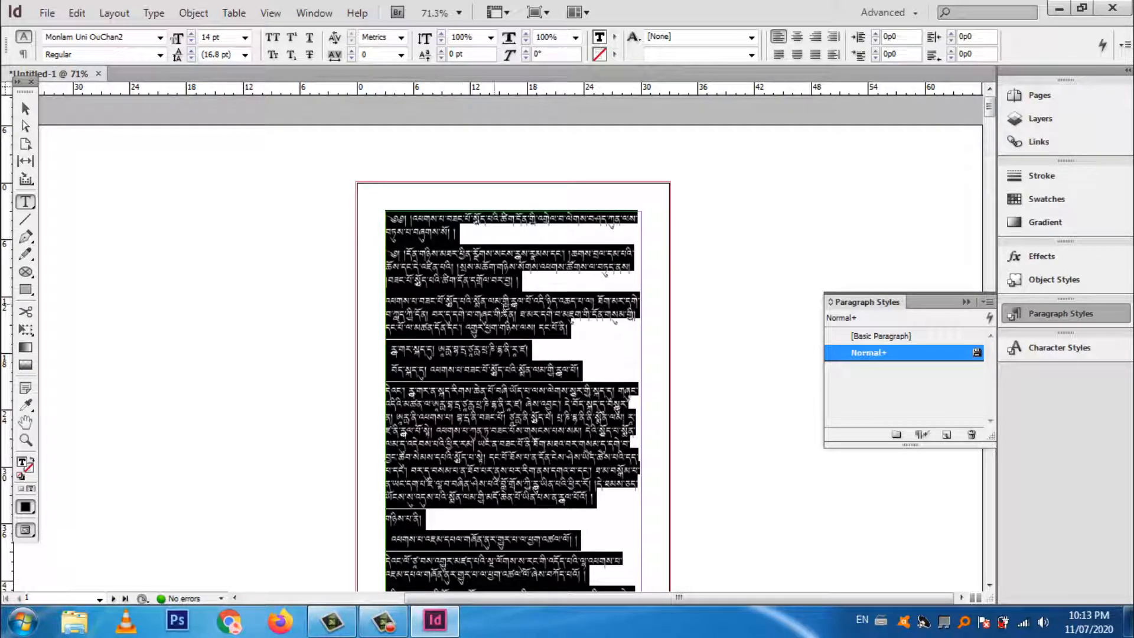
{"action": "left_click", "coordinate": [1126, 45]}
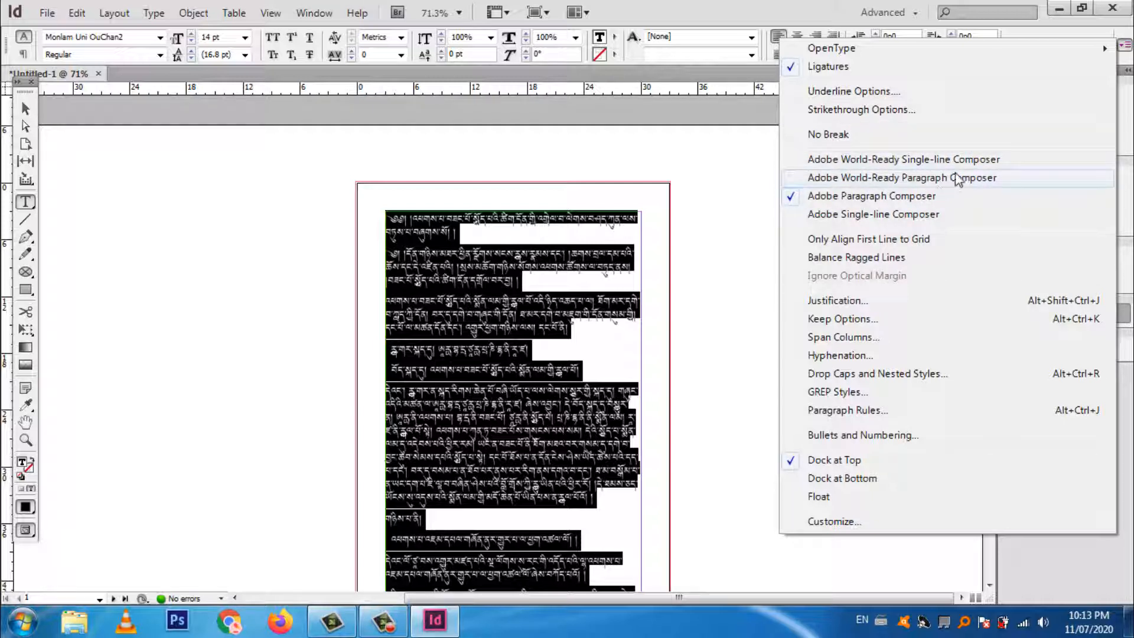
{"action": "left_click", "coordinate": [901, 176]}
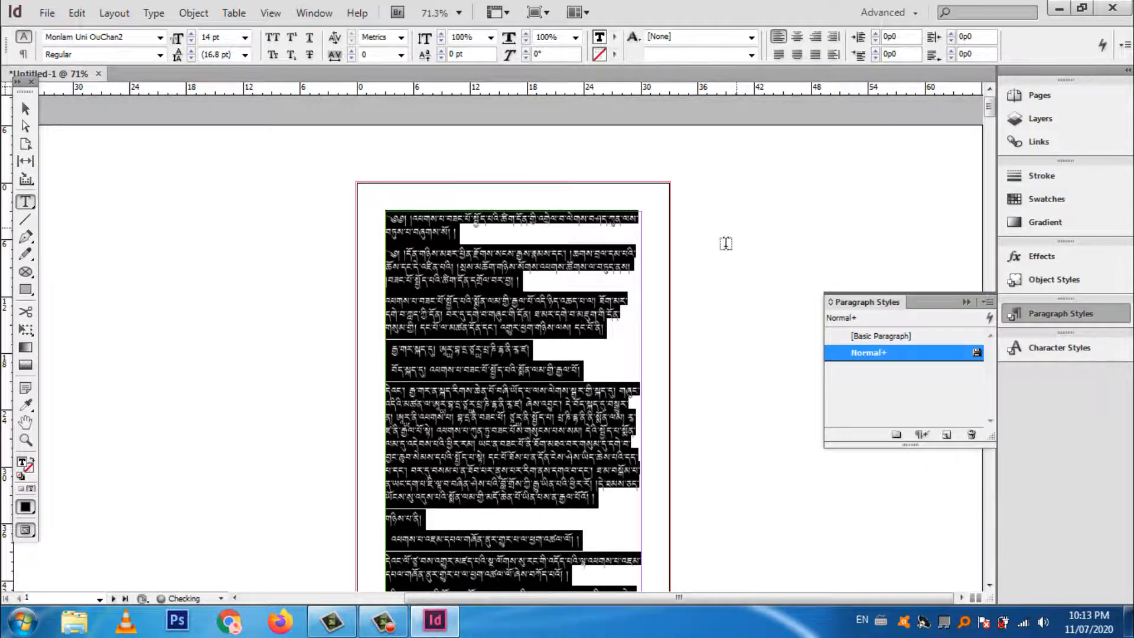
{"action": "left_click", "coordinate": [527, 291]}
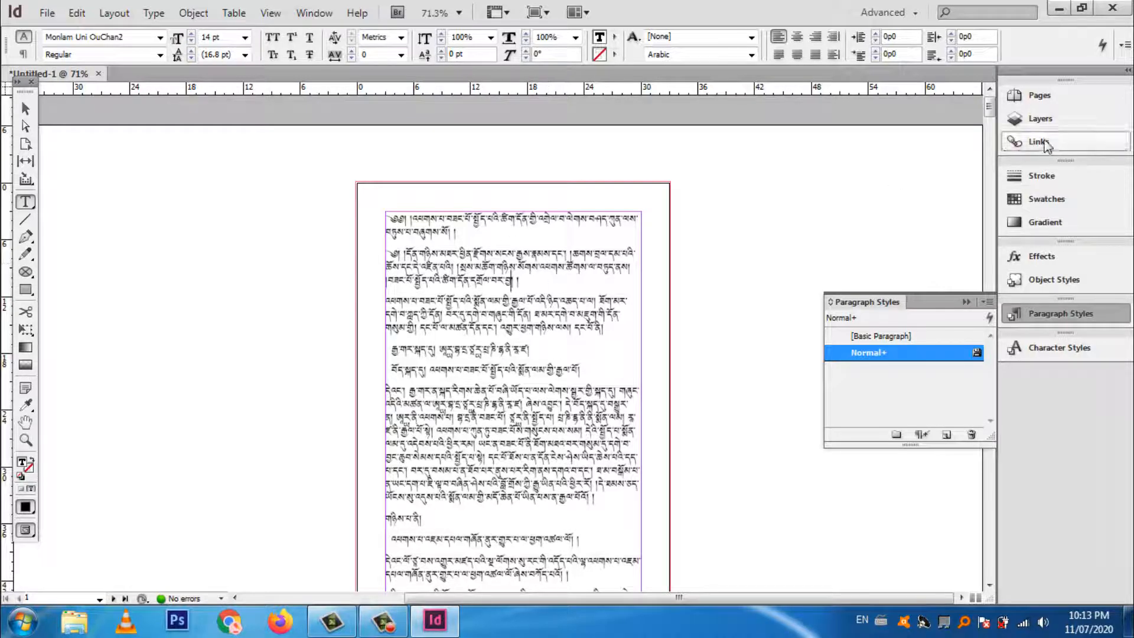
- Switch the entire story back to the Adobe Paragraph Composer
{"action": "key", "text": "ctrl+a"}
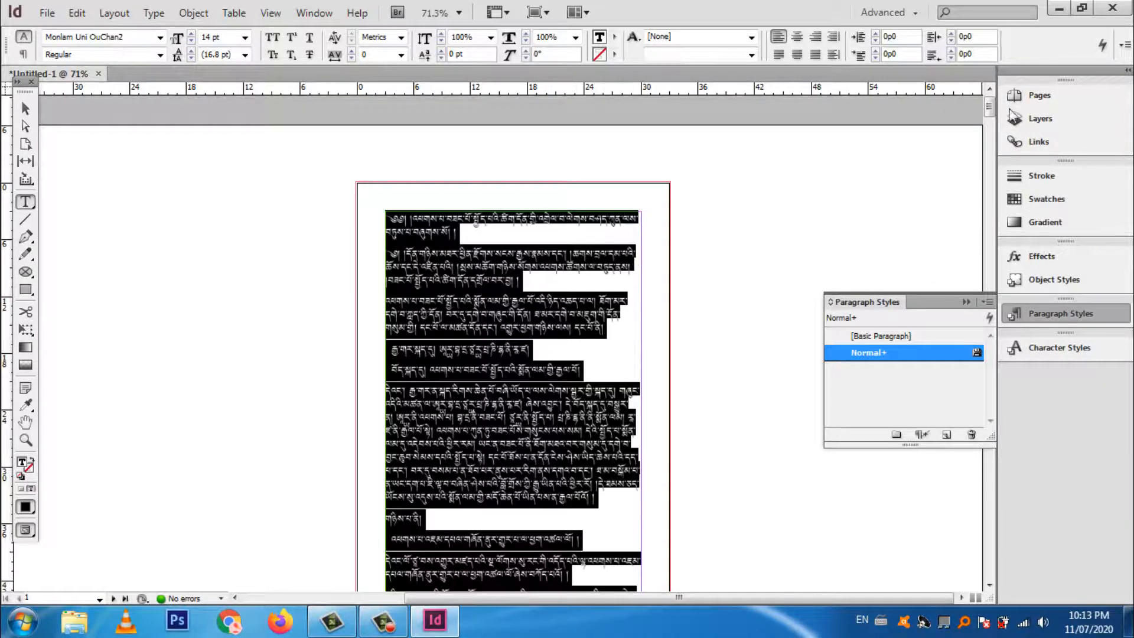
{"action": "left_click", "coordinate": [1122, 45]}
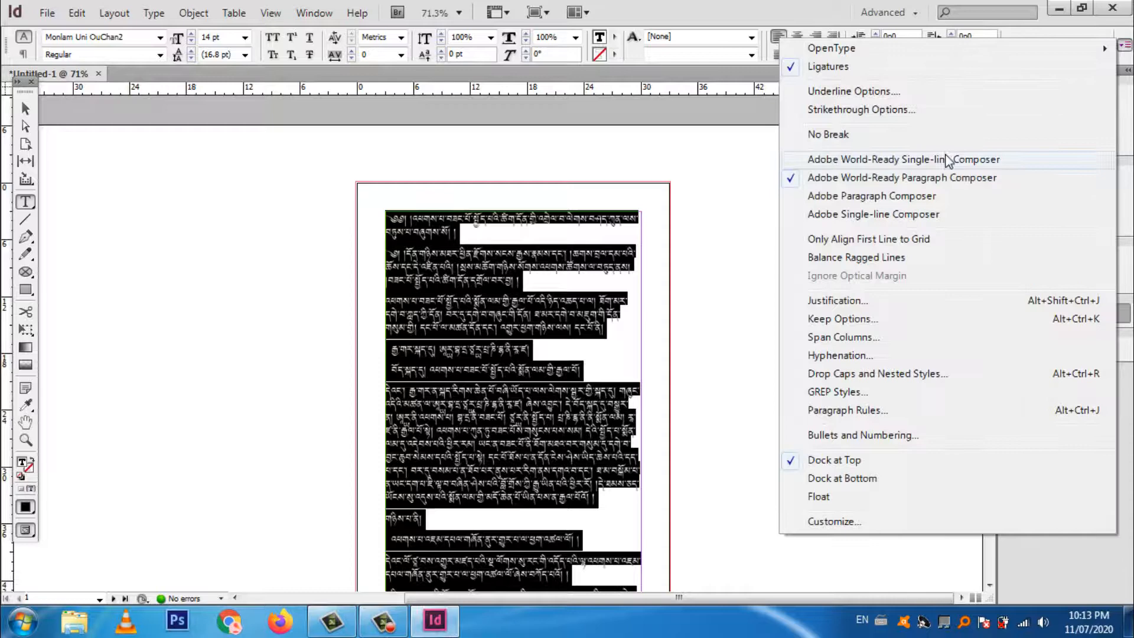
{"action": "left_click", "coordinate": [927, 196]}
{"action": "left_click", "coordinate": [335, 381]}
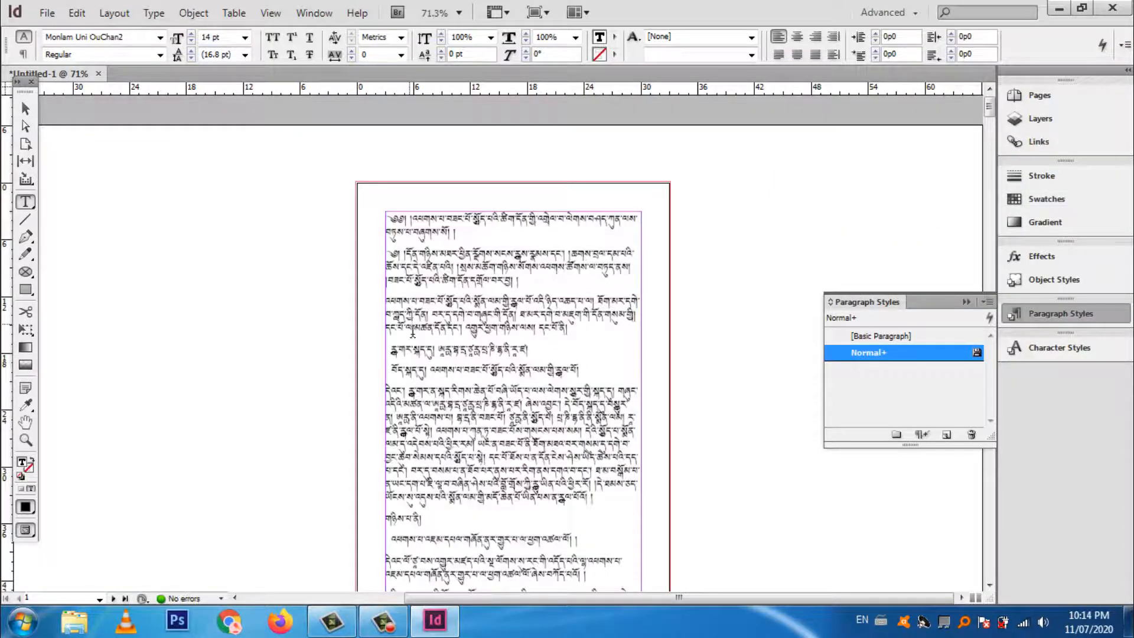
- Apply the Adobe World-Ready Single-line Composer to the whole Tibetan story
{"action": "left_click", "coordinate": [26, 440]}
{"action": "left_click", "coordinate": [462, 361]}
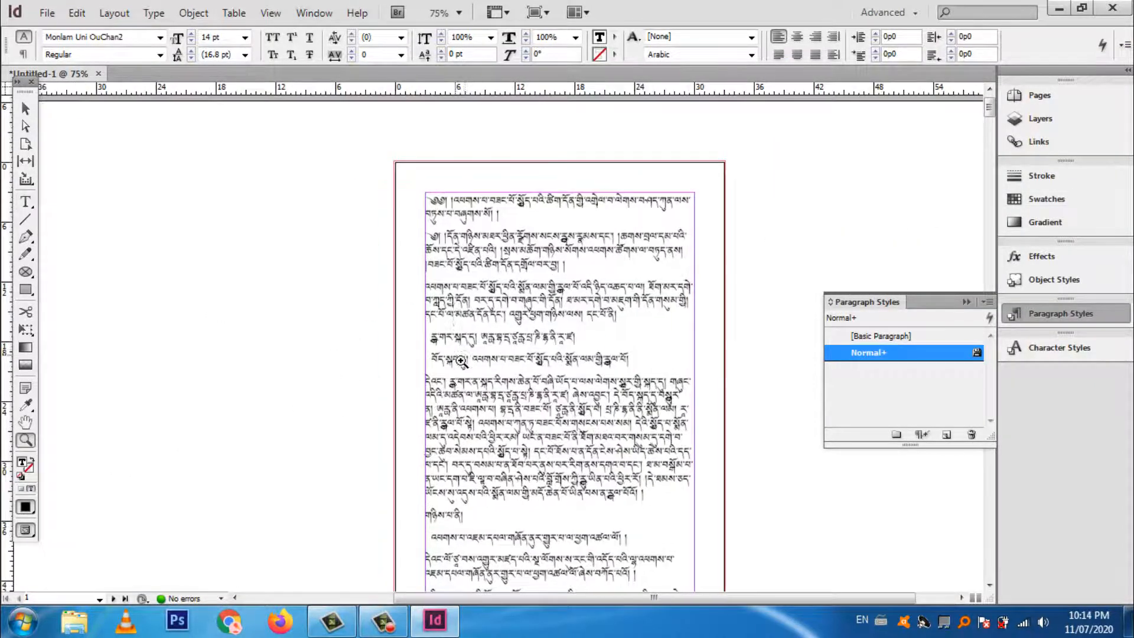
{"action": "left_click", "coordinate": [526, 335]}
{"action": "left_click", "coordinate": [580, 328]}
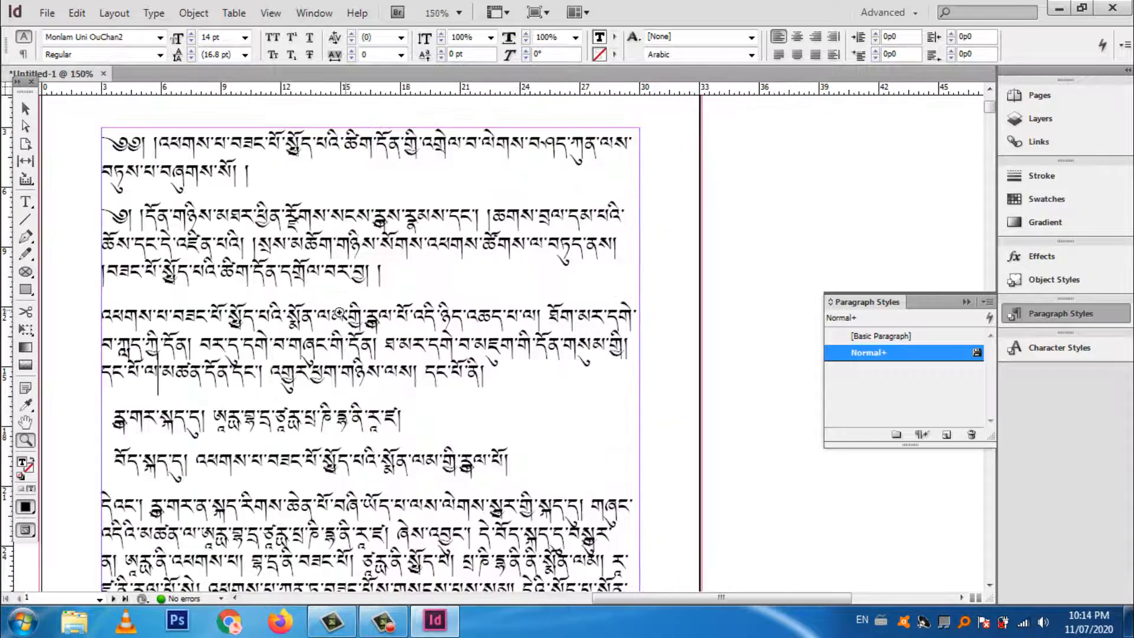
{"action": "key", "text": "ctrl+equal"}
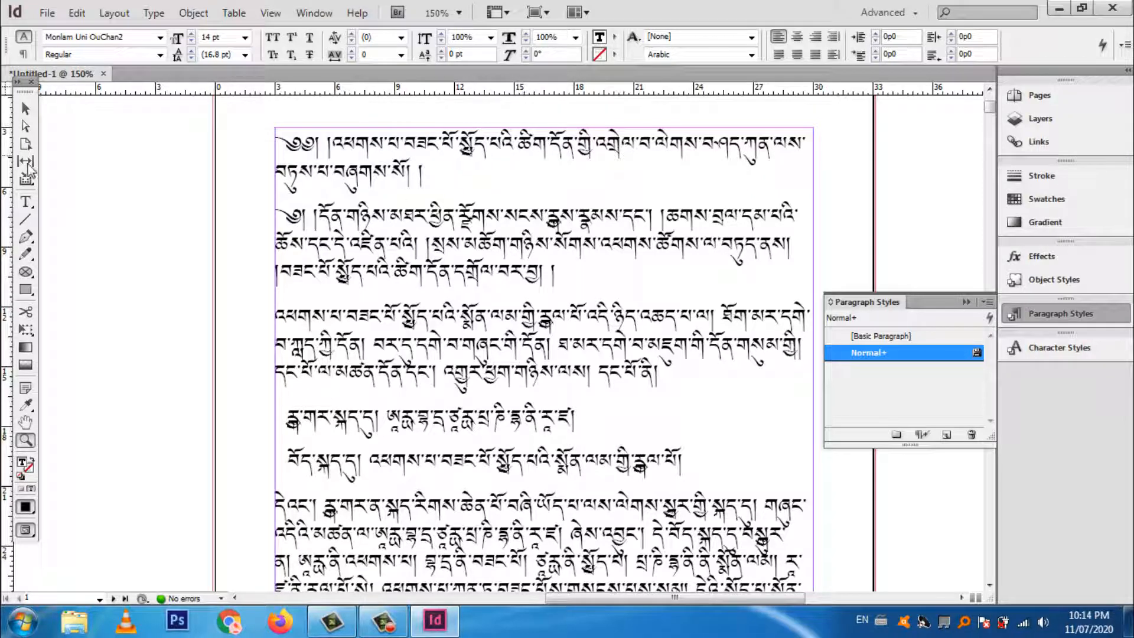
{"action": "left_click", "coordinate": [25, 202]}
{"action": "left_click", "coordinate": [417, 231]}
{"action": "key", "text": "ctrl+a"}
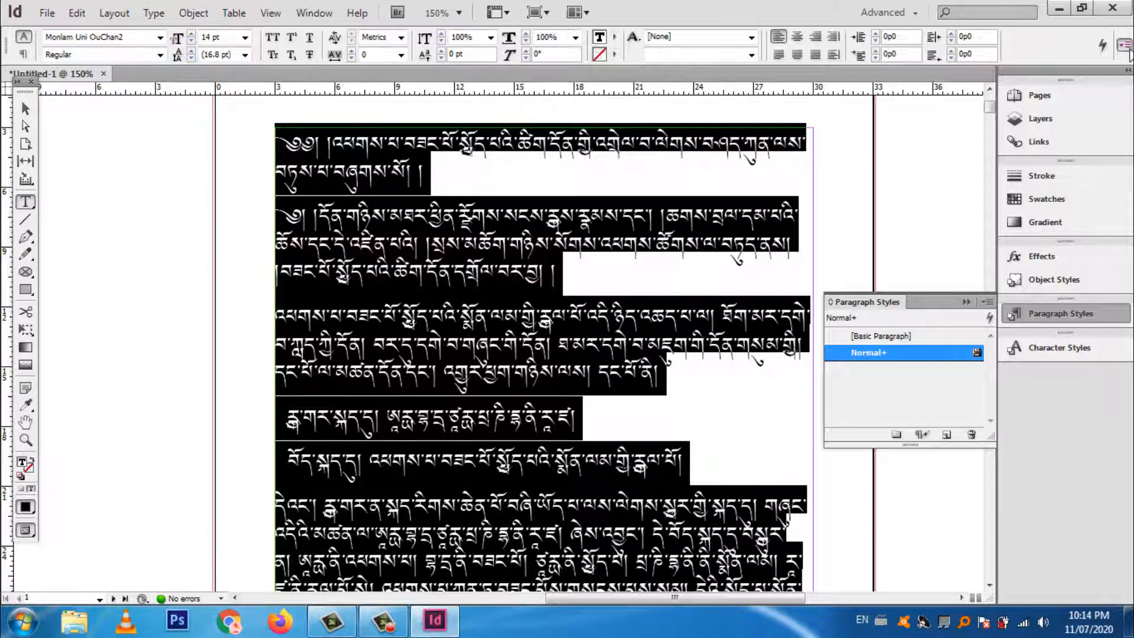
{"action": "left_click", "coordinate": [1124, 45]}
{"action": "left_click", "coordinate": [957, 164]}
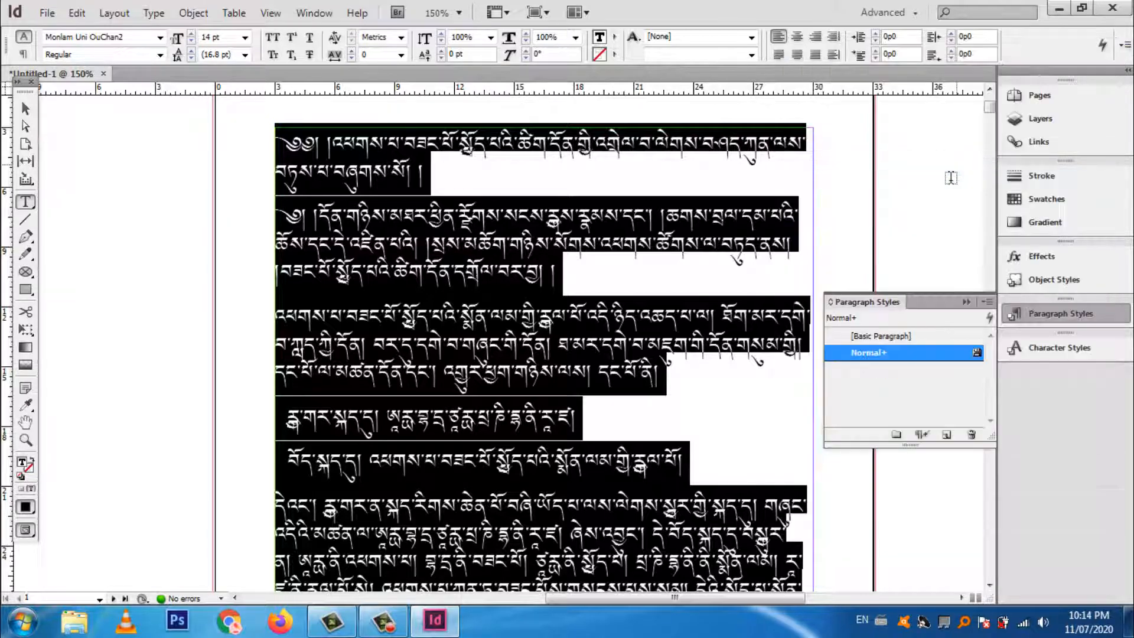
{"action": "left_click", "coordinate": [516, 275]}
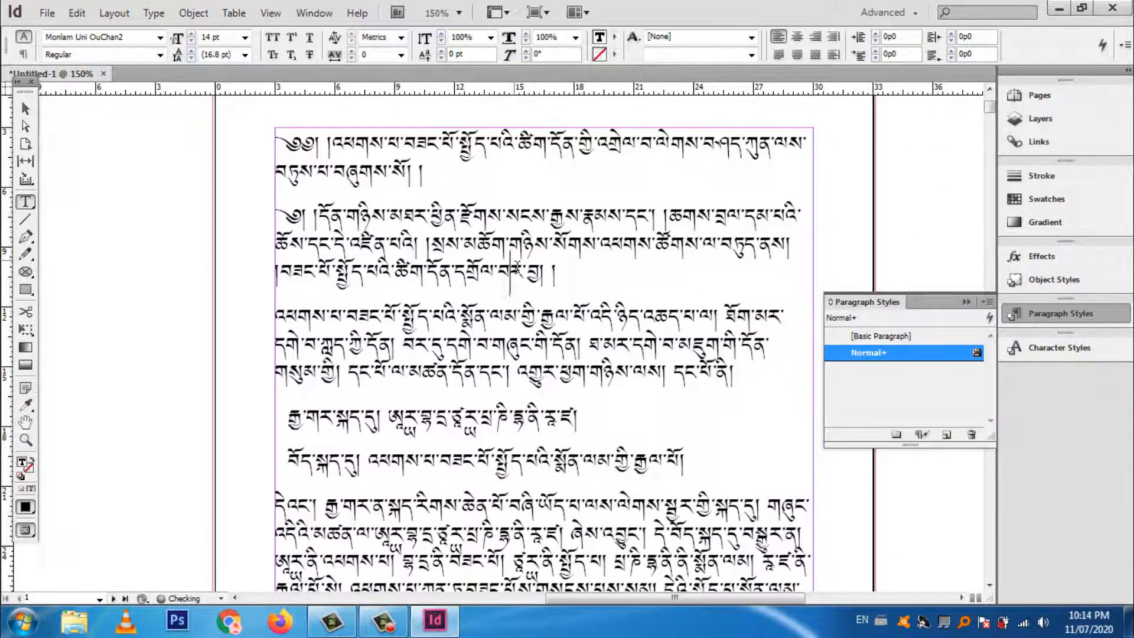
- Return all the text to the Adobe Paragraph Composer
{"action": "key", "text": "ctrl+a"}
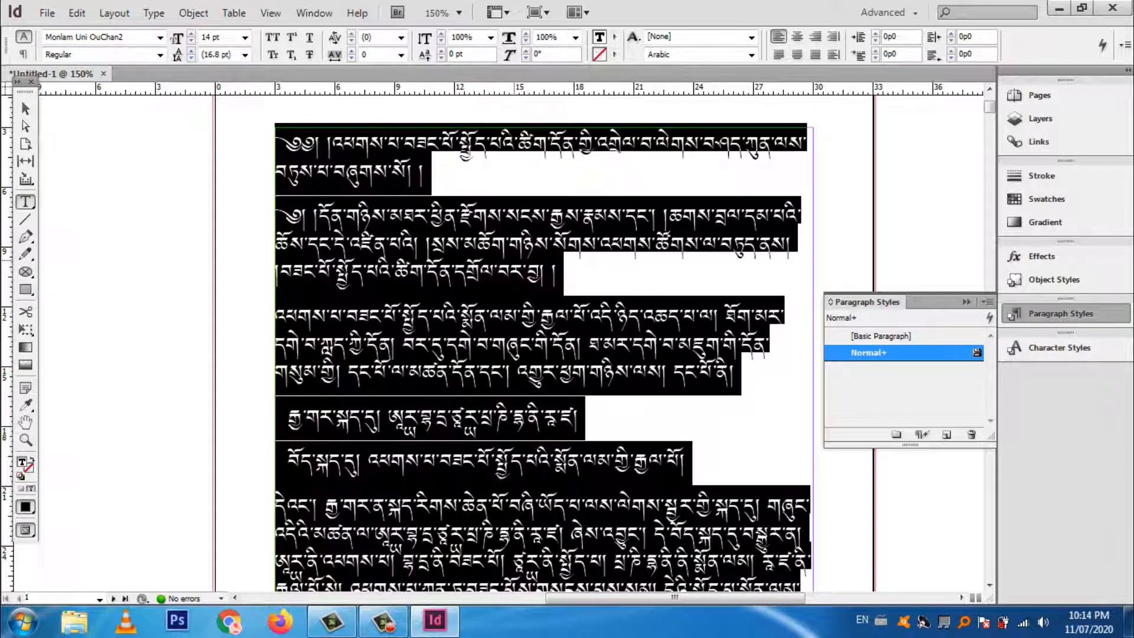
{"action": "left_click", "coordinate": [1124, 45]}
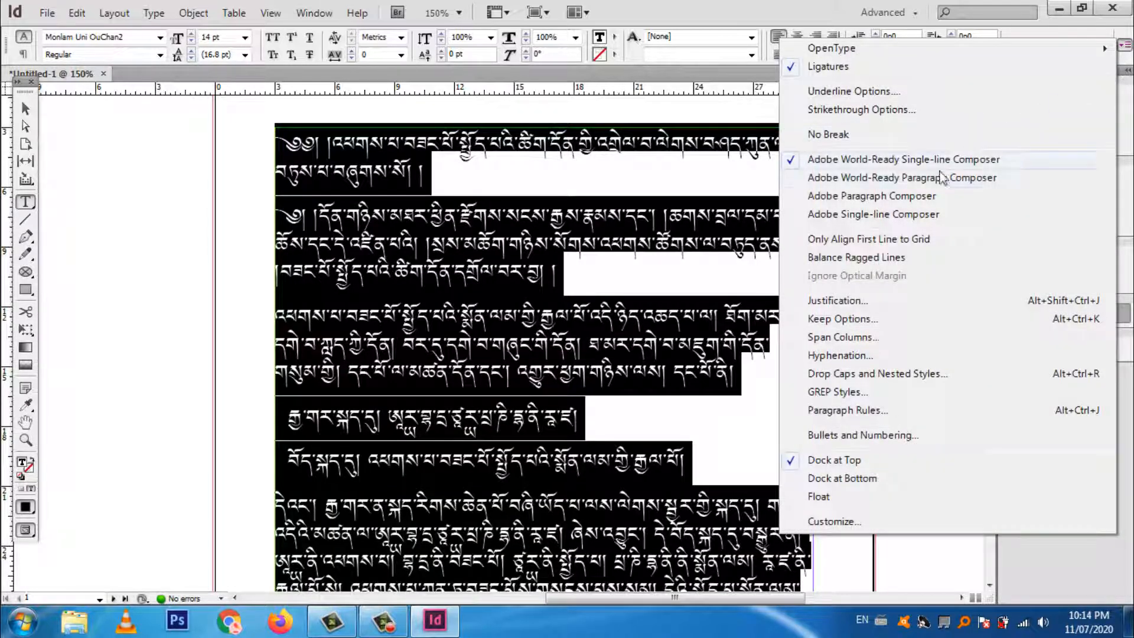
{"action": "left_click", "coordinate": [919, 196]}
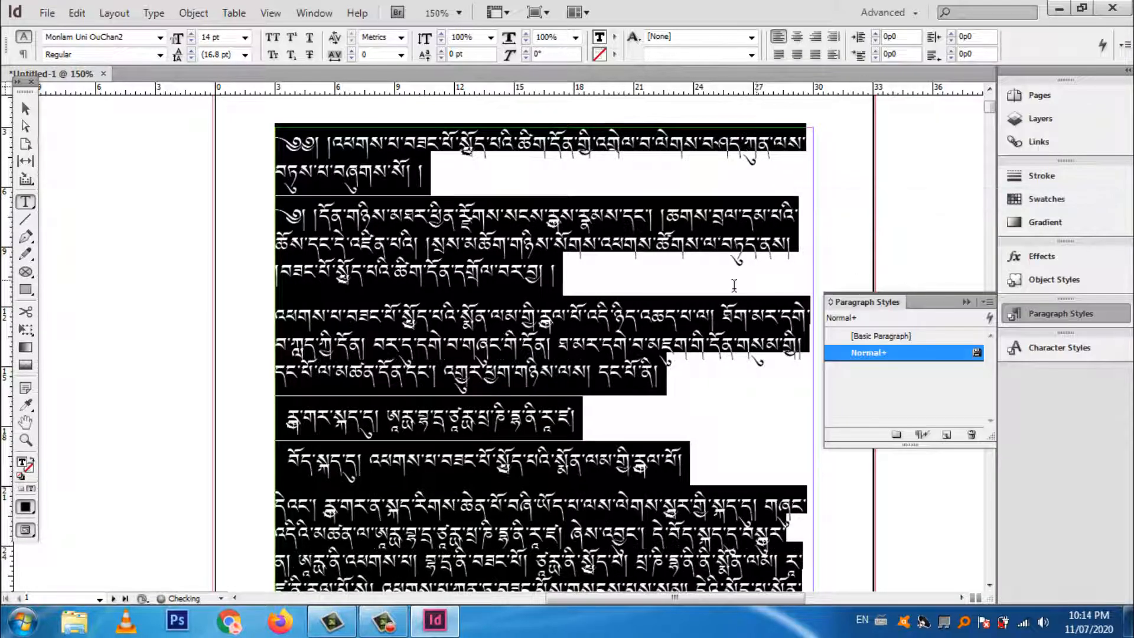
- Apply the [Basic Paragraph] style to the third paragraph and set that style's font family to Monlam Uni OuChan1
{"action": "left_click", "coordinate": [552, 304]}
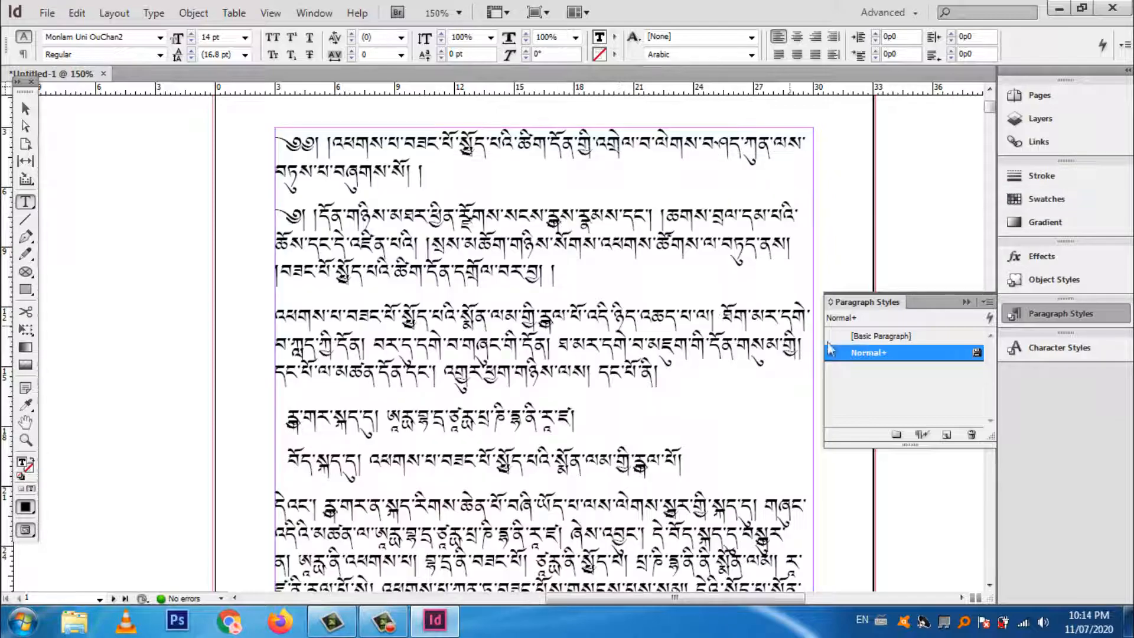
{"action": "left_click", "coordinate": [886, 337]}
{"action": "right_click", "coordinate": [887, 341]}
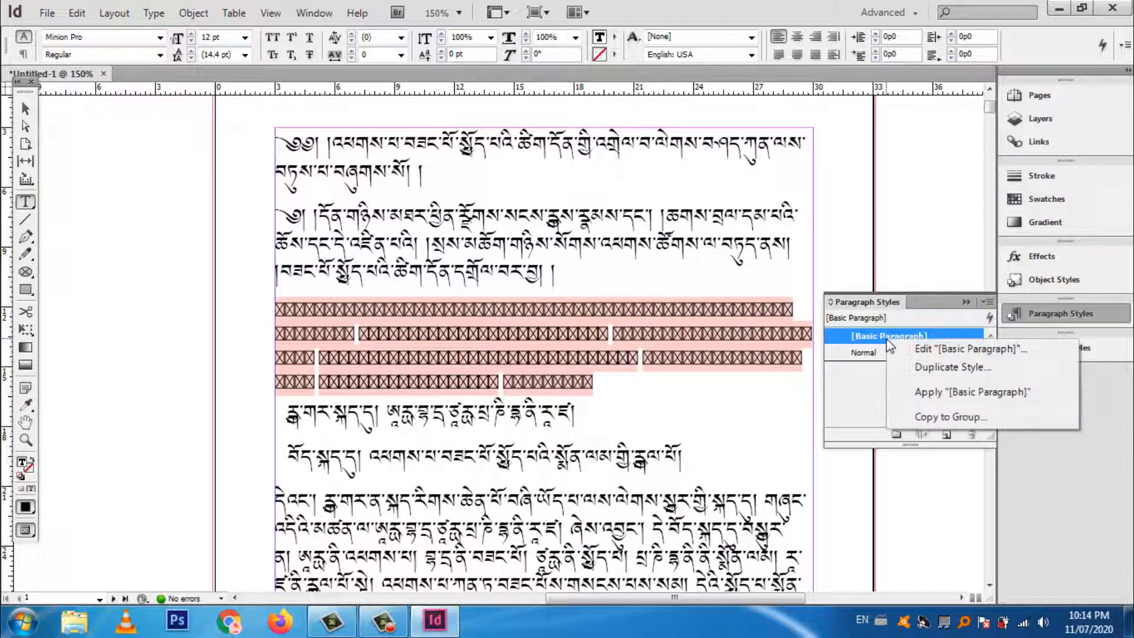
{"action": "left_click", "coordinate": [932, 349]}
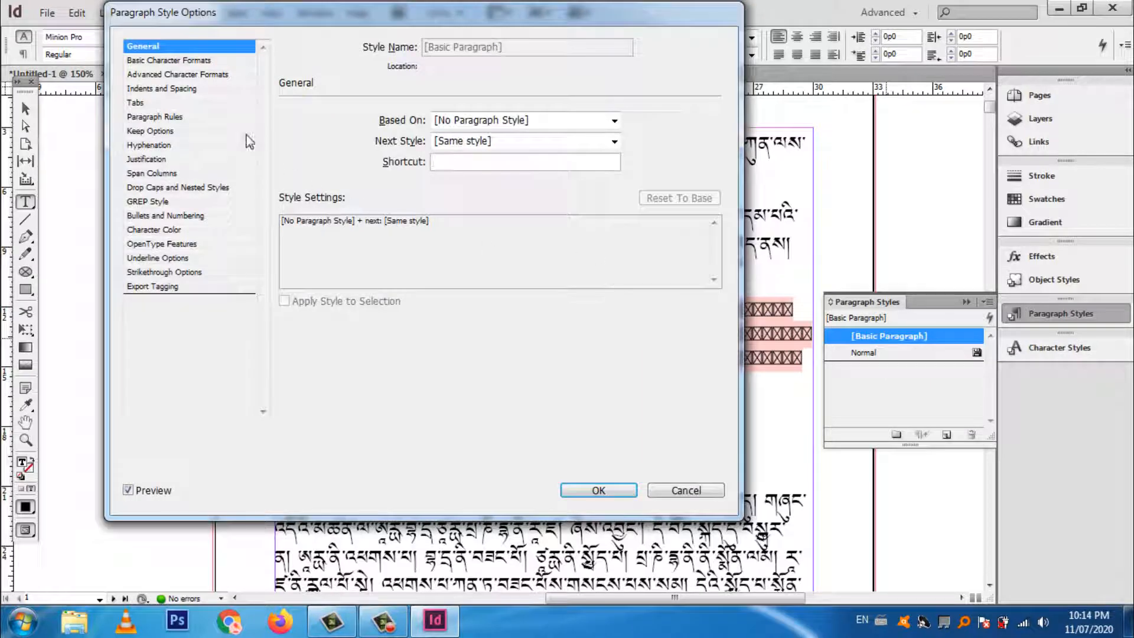
{"action": "left_click", "coordinate": [192, 60]}
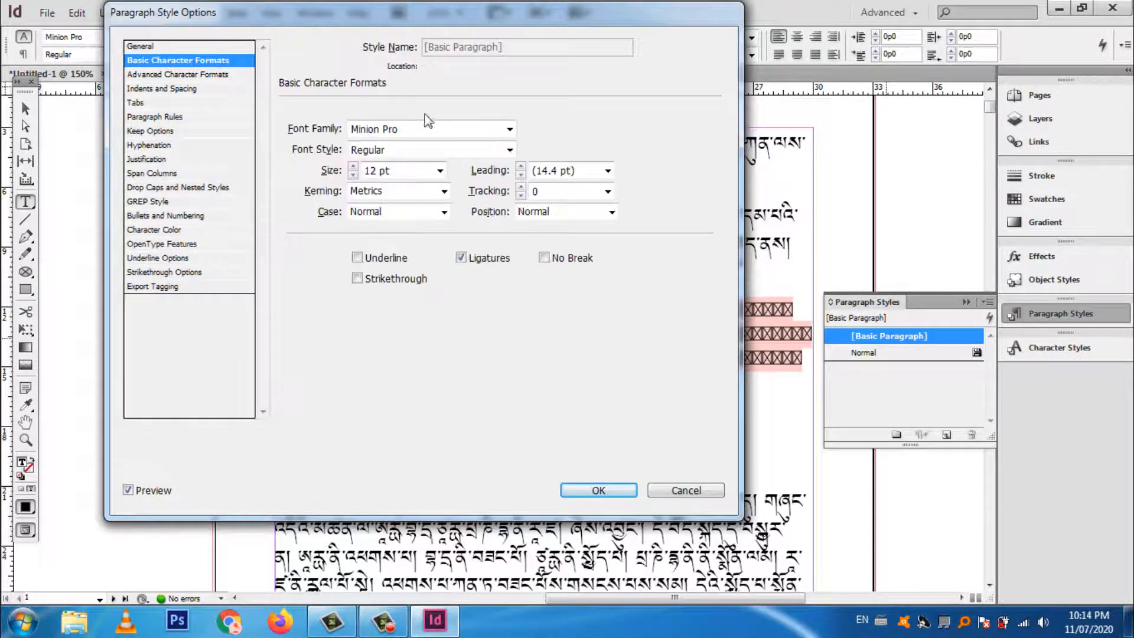
{"action": "left_click", "coordinate": [509, 129]}
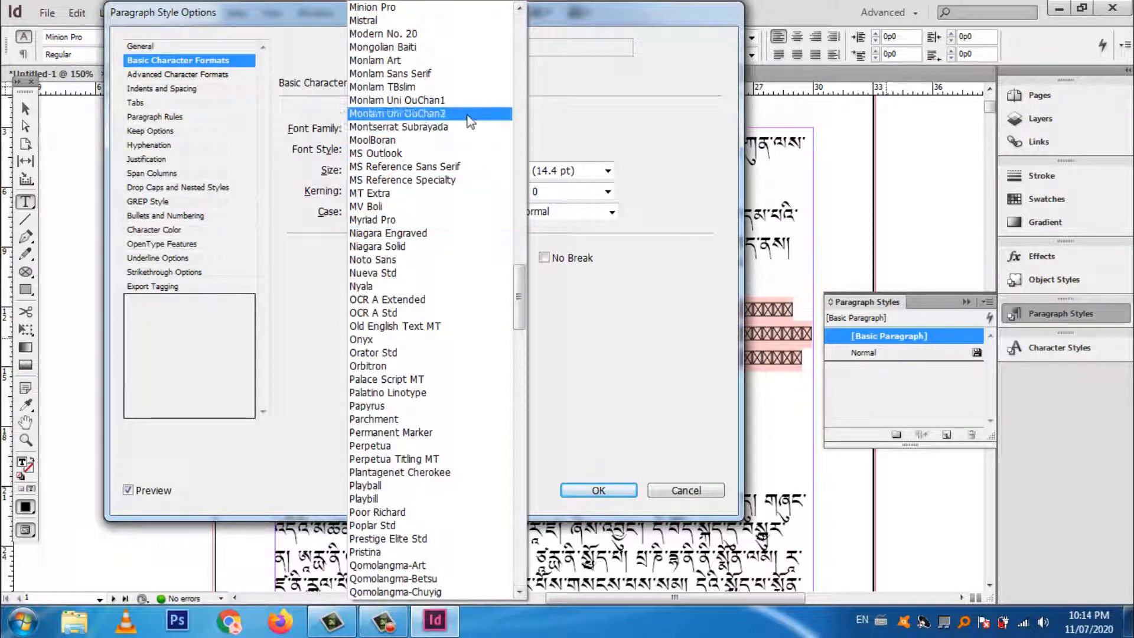
{"action": "left_click", "coordinate": [413, 99]}
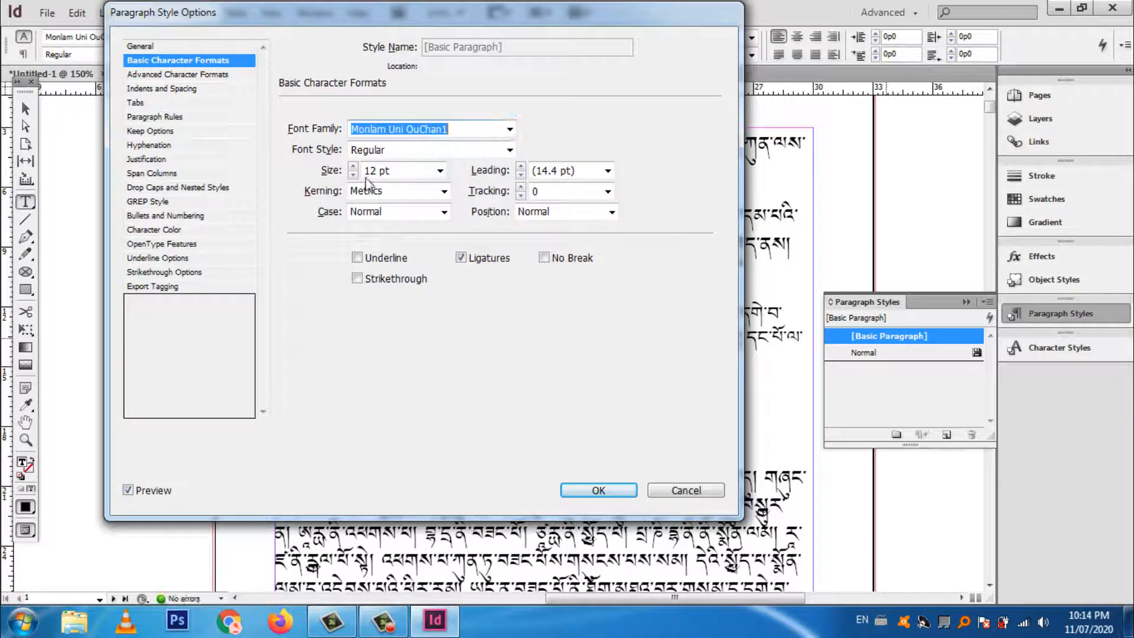
- Set the leading of the [Basic Paragraph] style to 18 pt
{"action": "left_click", "coordinate": [520, 166]}
{"action": "left_click", "coordinate": [520, 166]}
{"action": "left_click", "coordinate": [520, 166]}
{"action": "left_click", "coordinate": [520, 166]}
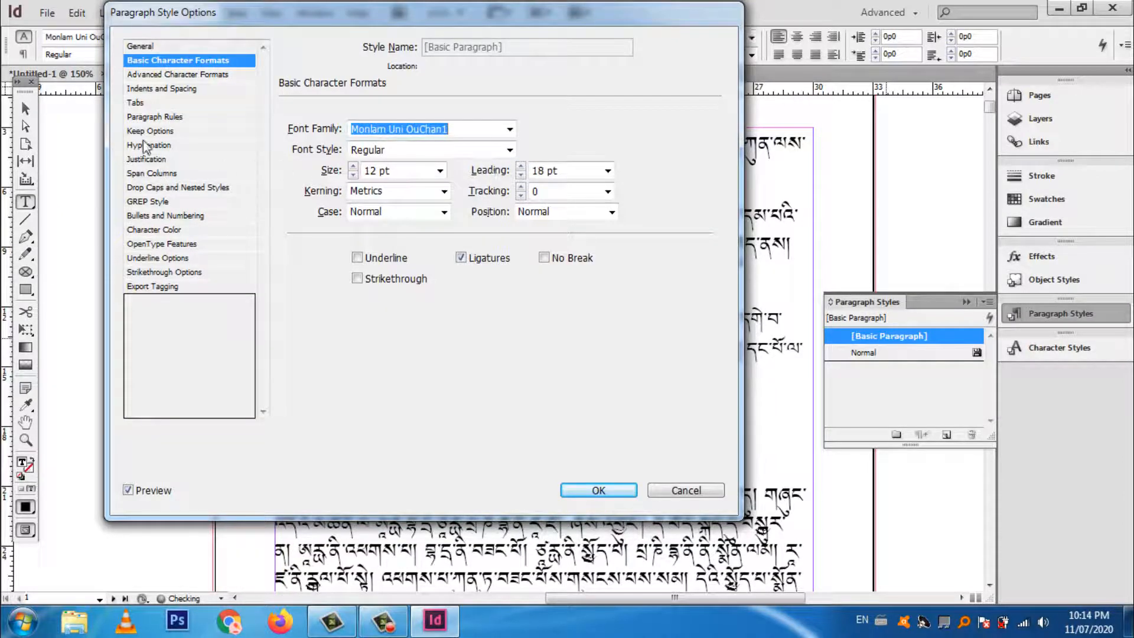
- Set the [Basic Paragraph] style's composer to Adobe World-Ready Paragraph Composer and save the style options
{"action": "left_click", "coordinate": [168, 75]}
{"action": "left_click", "coordinate": [161, 91]}
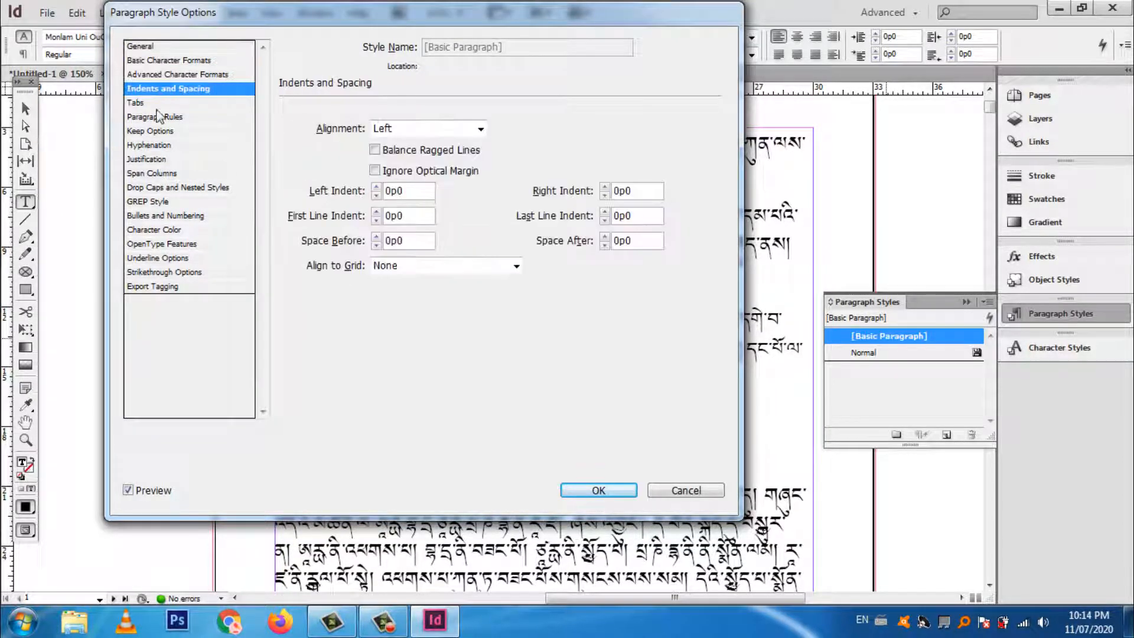
{"action": "left_click", "coordinate": [151, 161]}
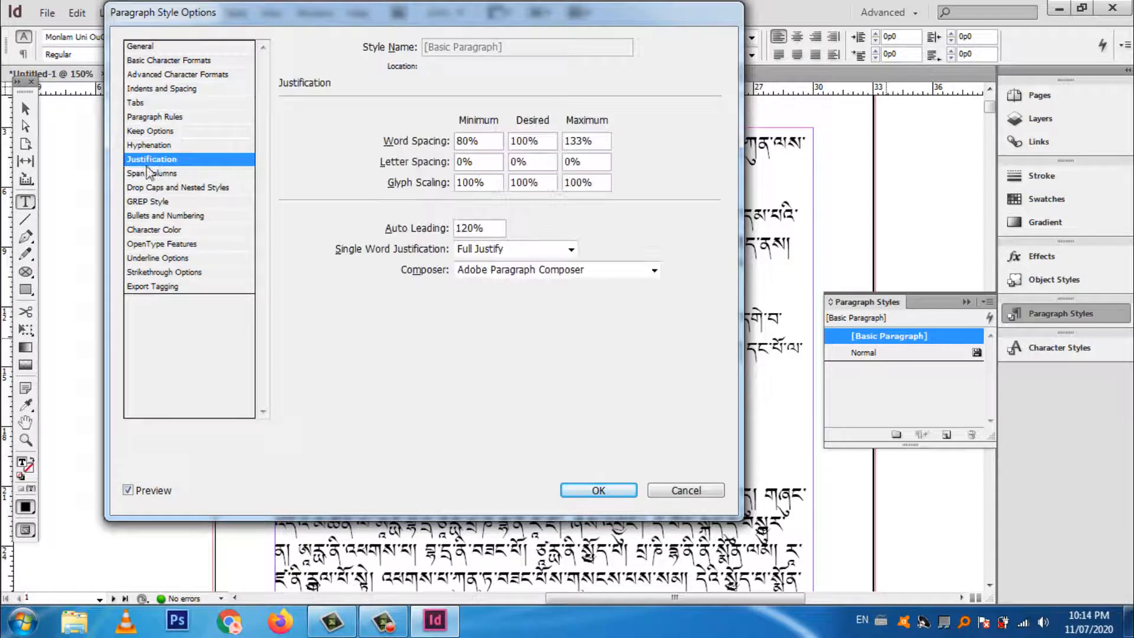
{"action": "left_click", "coordinate": [563, 271]}
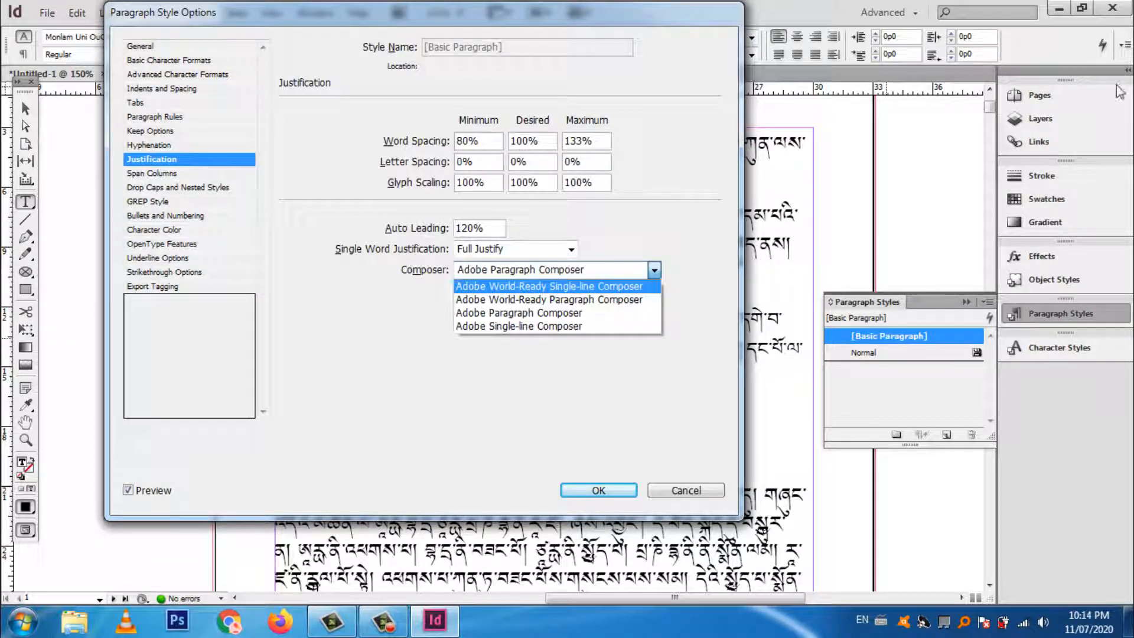
{"action": "left_click", "coordinate": [540, 287]}
{"action": "left_click", "coordinate": [547, 273]}
{"action": "left_click", "coordinate": [542, 300]}
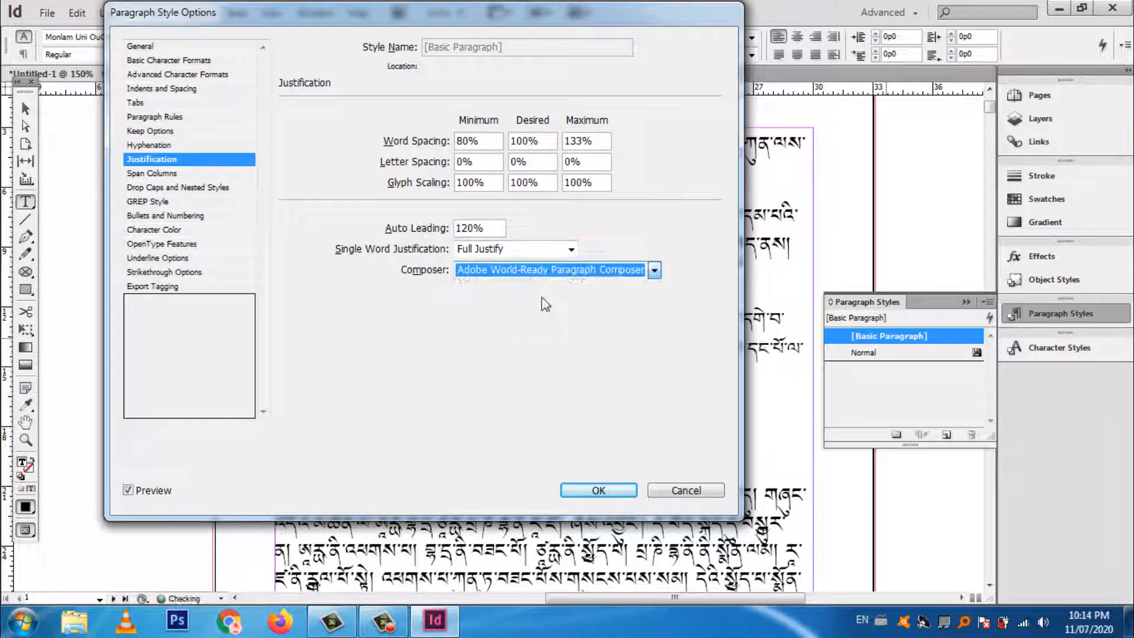
{"action": "left_click", "coordinate": [598, 490]}
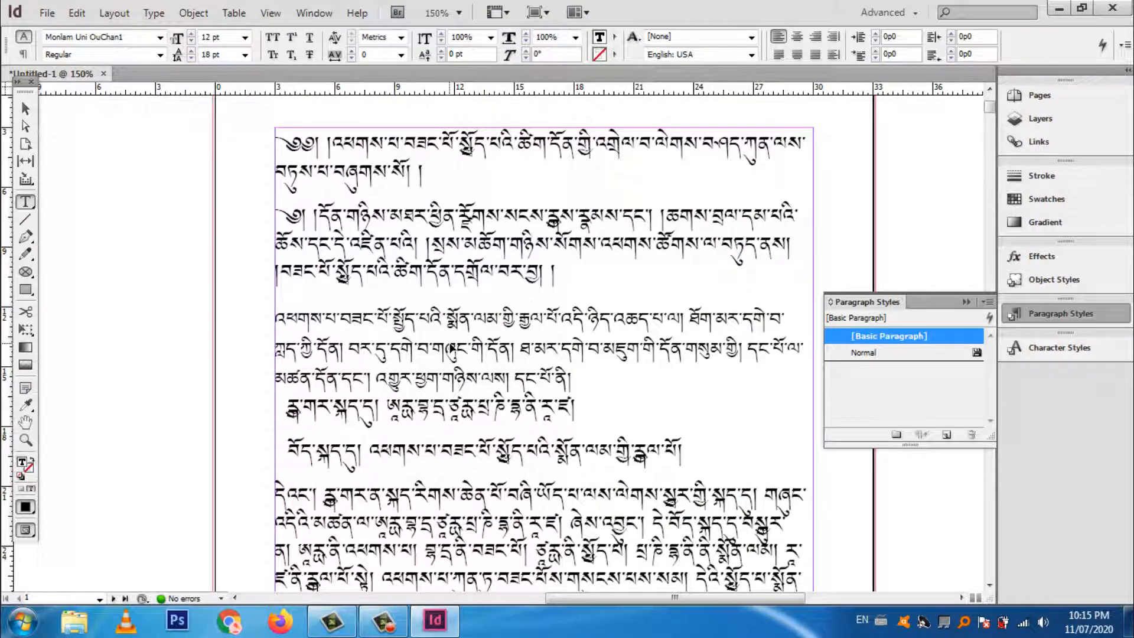
- Apply the [Basic Paragraph] style to the entire Tibetan story and check the text across the pages
{"action": "key", "text": "ctrl+a"}
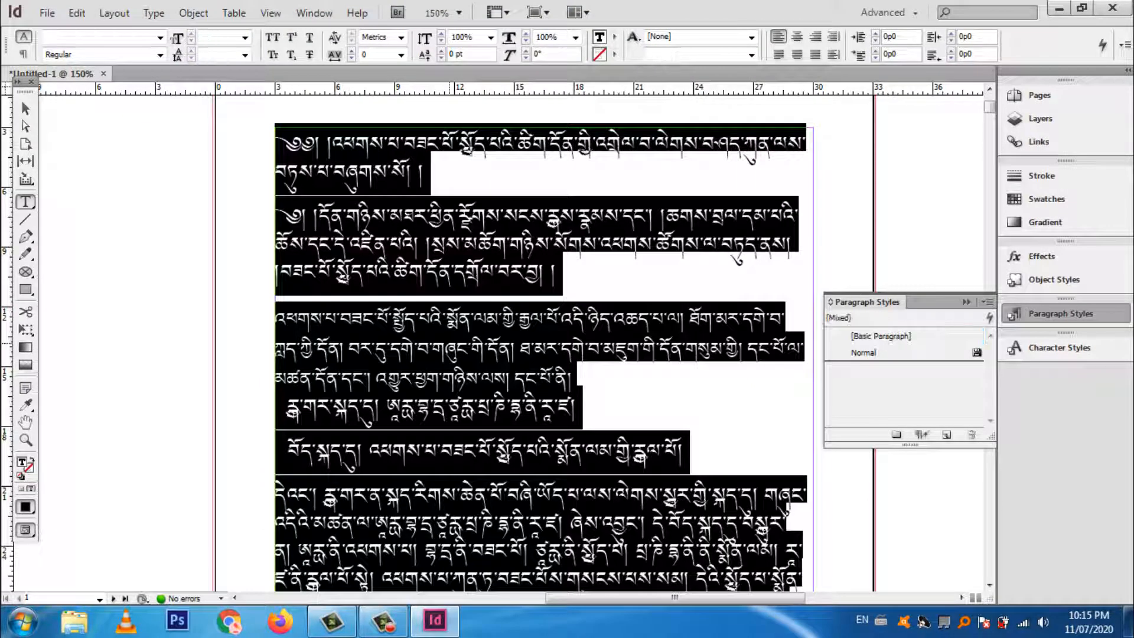
{"action": "left_click", "coordinate": [871, 339]}
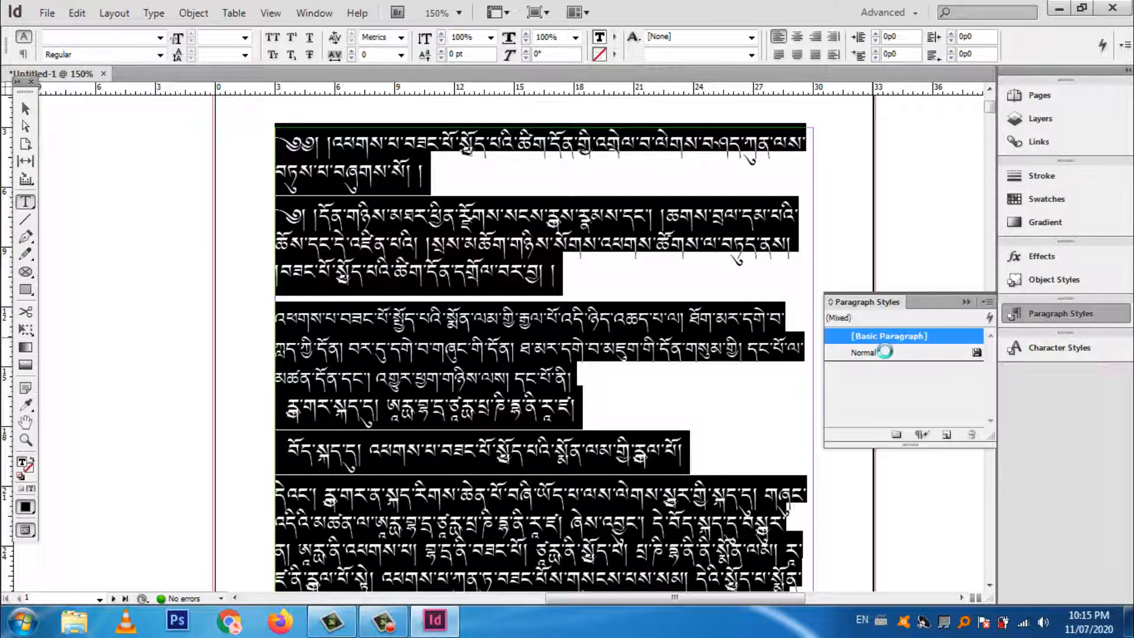
{"action": "left_click", "coordinate": [602, 349]}
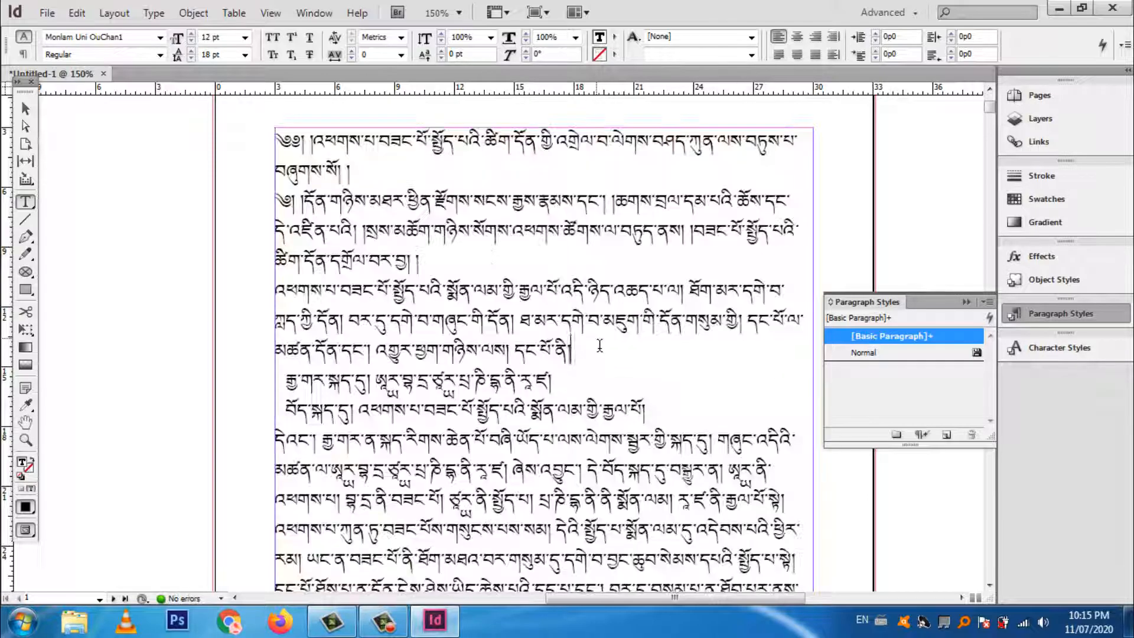
{"action": "scroll", "coordinate": [570, 363], "scroll_direction": "down", "scroll_amount": 6}
{"action": "scroll", "coordinate": [568, 370], "scroll_direction": "down", "scroll_amount": 10}
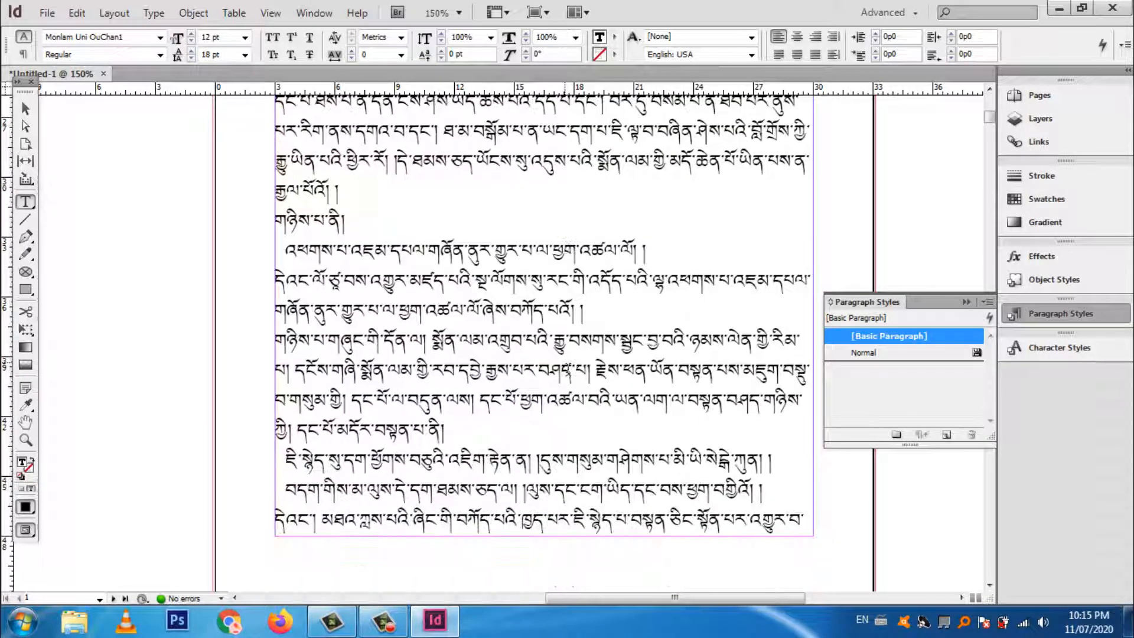
{"action": "scroll", "coordinate": [569, 371], "scroll_direction": "down", "scroll_amount": 10}
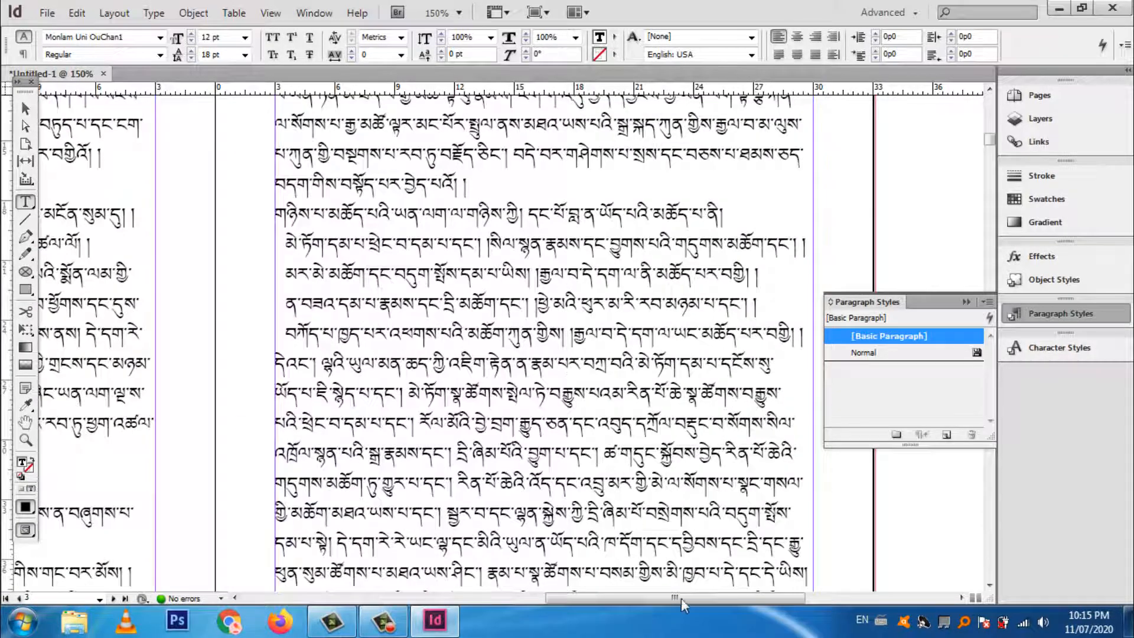
{"action": "left_click_drag", "start_coordinate": [682, 598], "coordinate": [571, 598]}
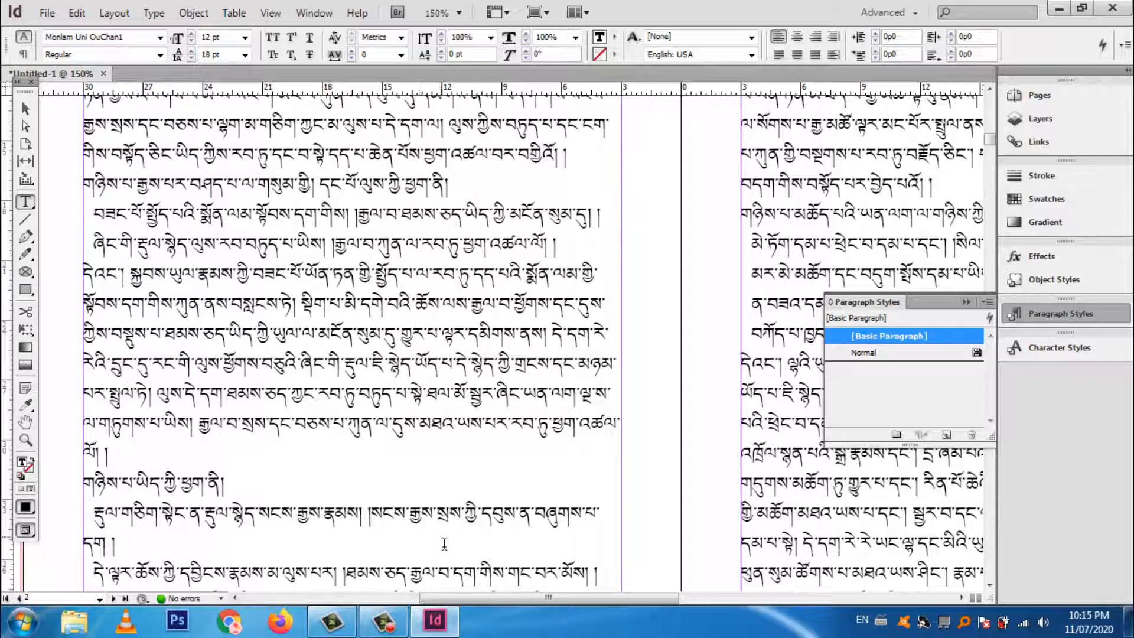
{"action": "left_click", "coordinate": [383, 620]}
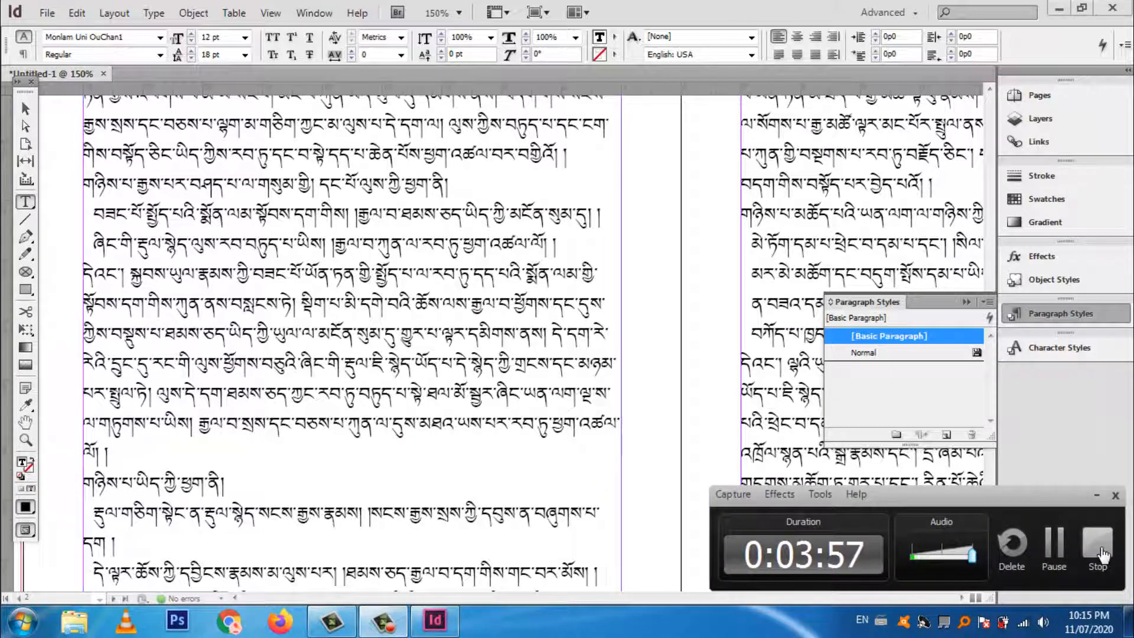
{"action": "left_click", "coordinate": [1100, 552]}
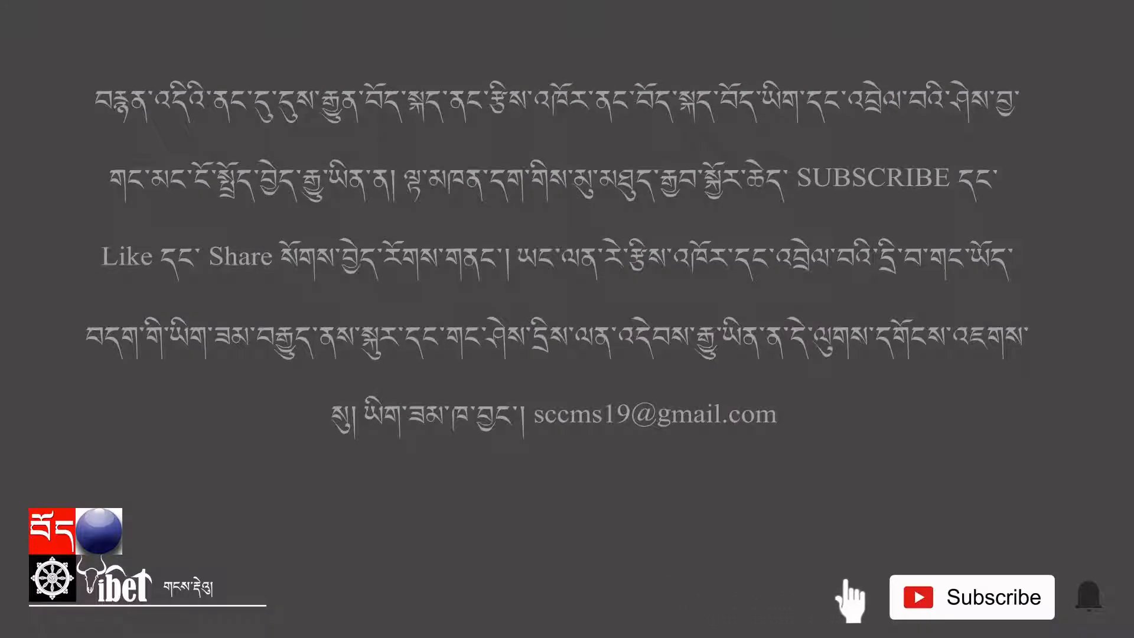